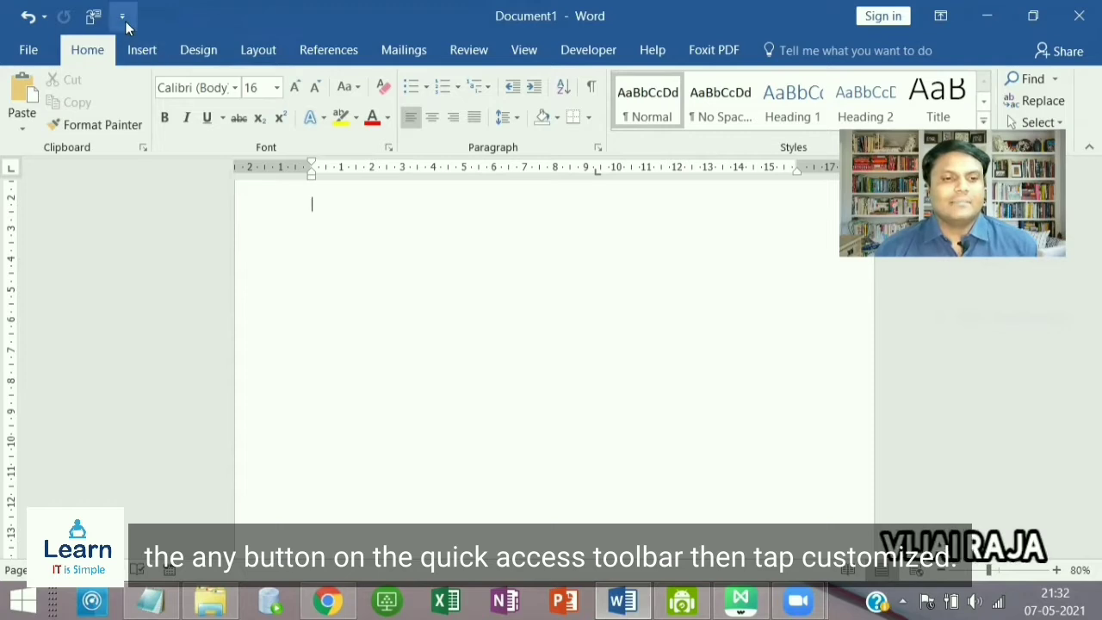
Add the Touch/Mouse Mode command to the Quick Access Toolbar
{"action": "left_click", "coordinate": [123, 18]}
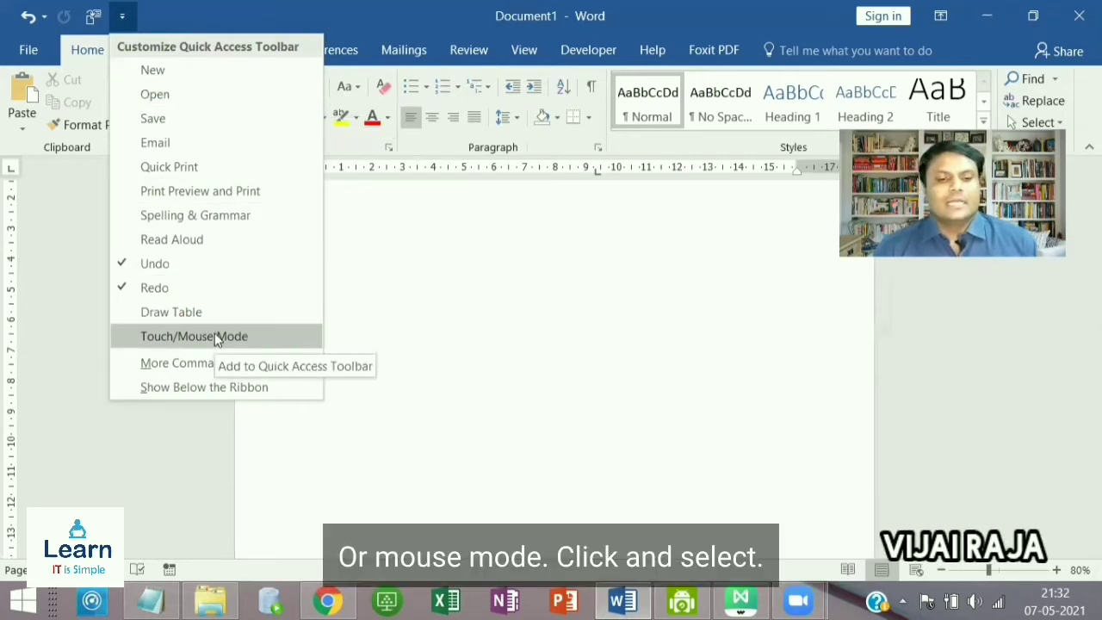
{"action": "left_click", "coordinate": [126, 338]}
{"action": "left_click", "coordinate": [155, 19]}
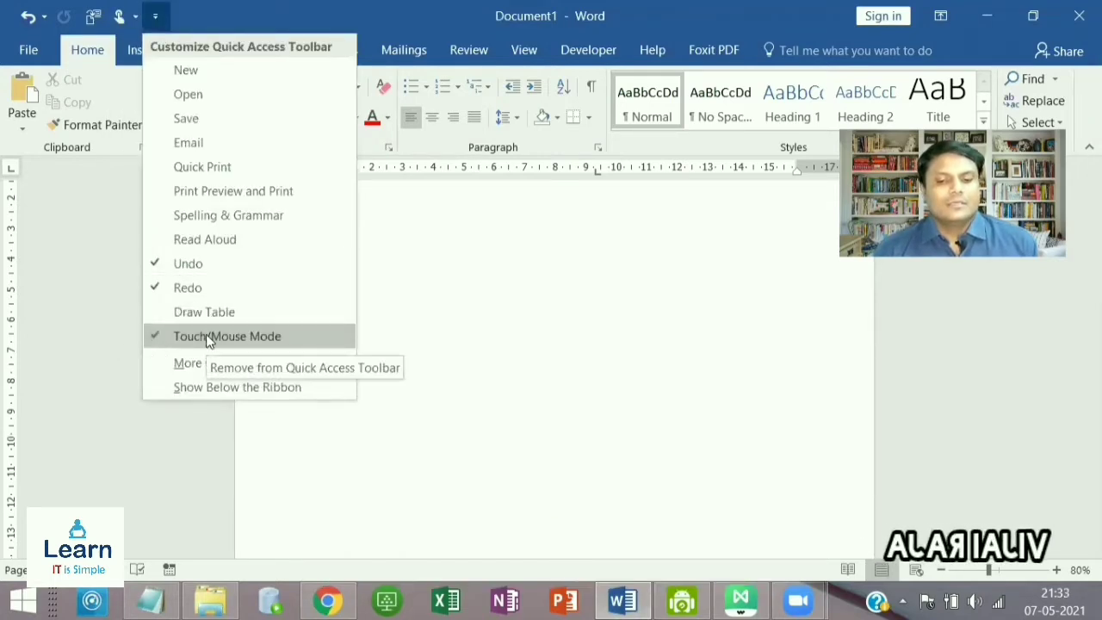
{"action": "left_click", "coordinate": [113, 240]}
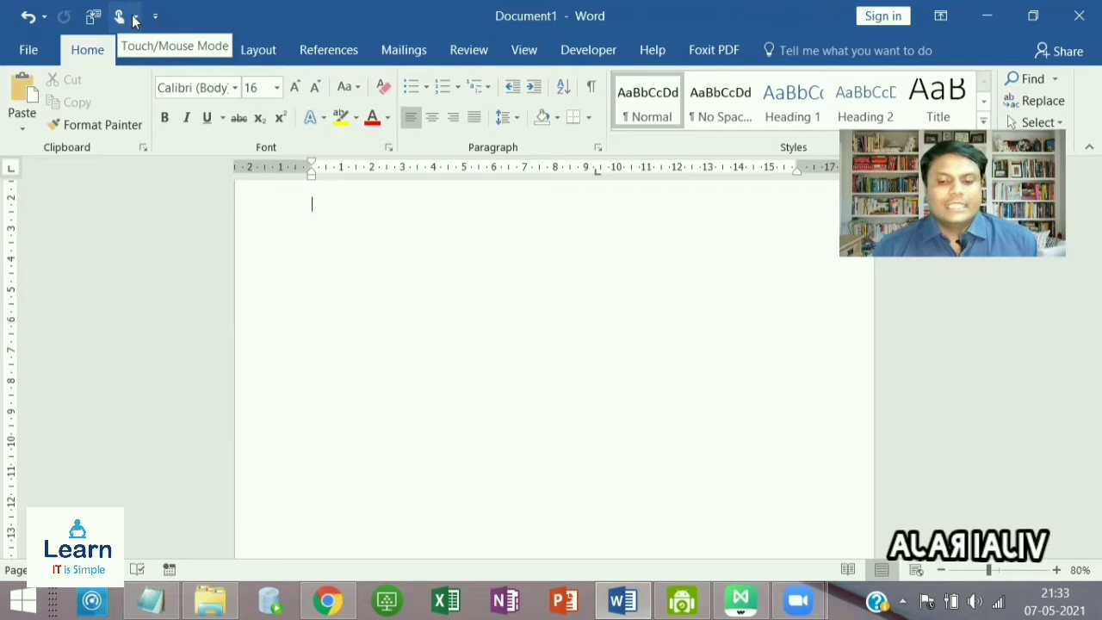
Switch the spacing between commands to Touch mode and return it to Mouse mode
{"action": "left_click", "coordinate": [133, 21]}
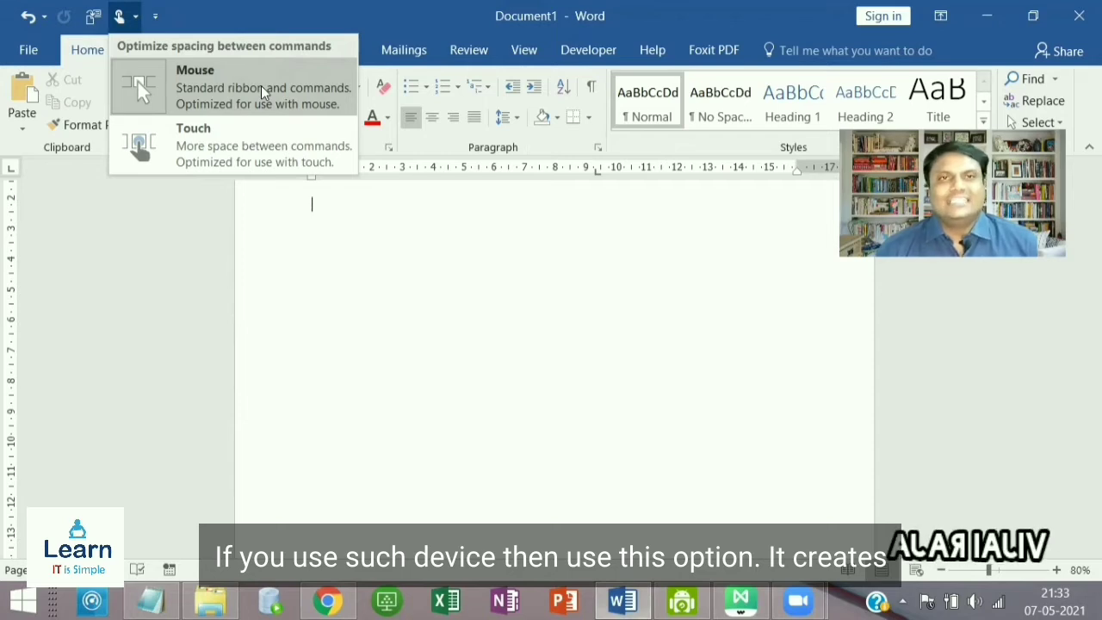
{"action": "left_click", "coordinate": [255, 144]}
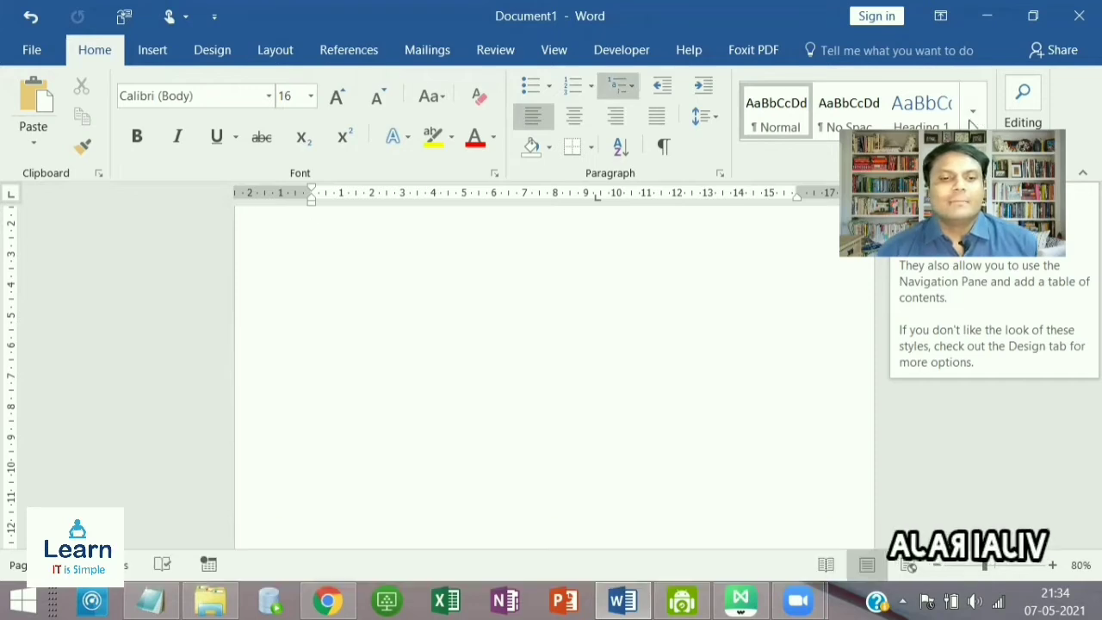
{"action": "left_click", "coordinate": [183, 18]}
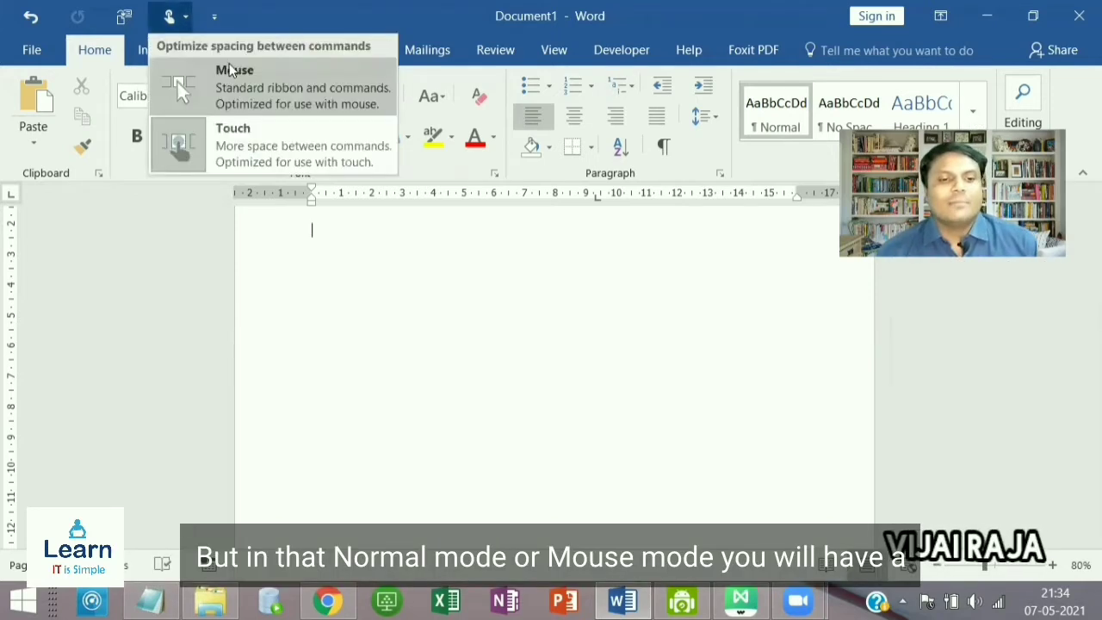
{"action": "left_click", "coordinate": [231, 72]}
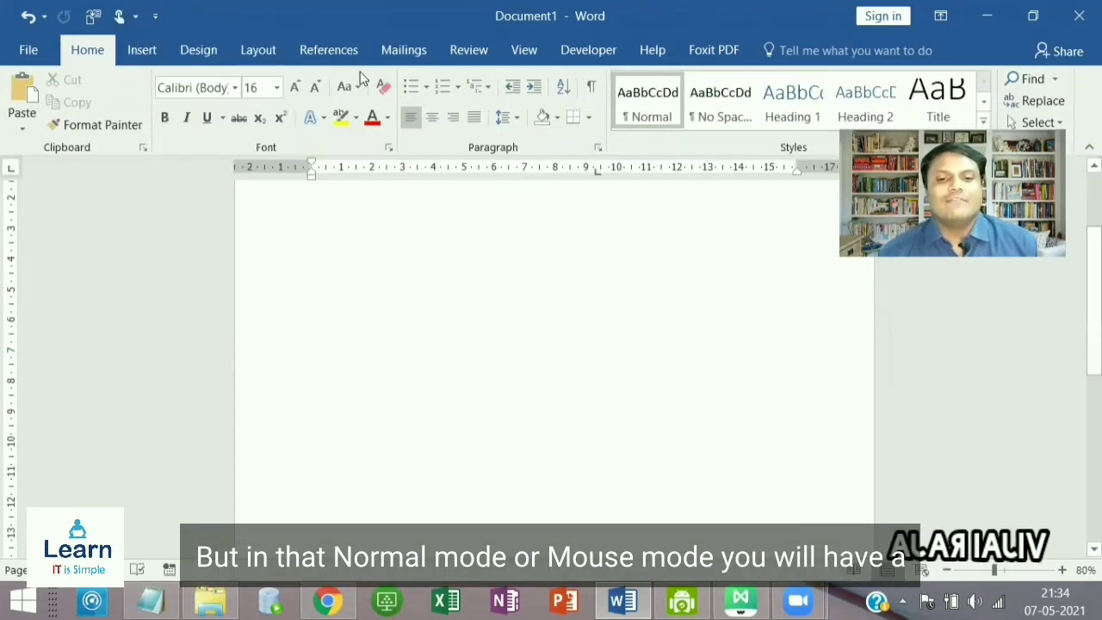
Show the Insert commands, switch their spacing to Touch mode for comparison, and restore Mouse mode
{"action": "left_click", "coordinate": [195, 49]}
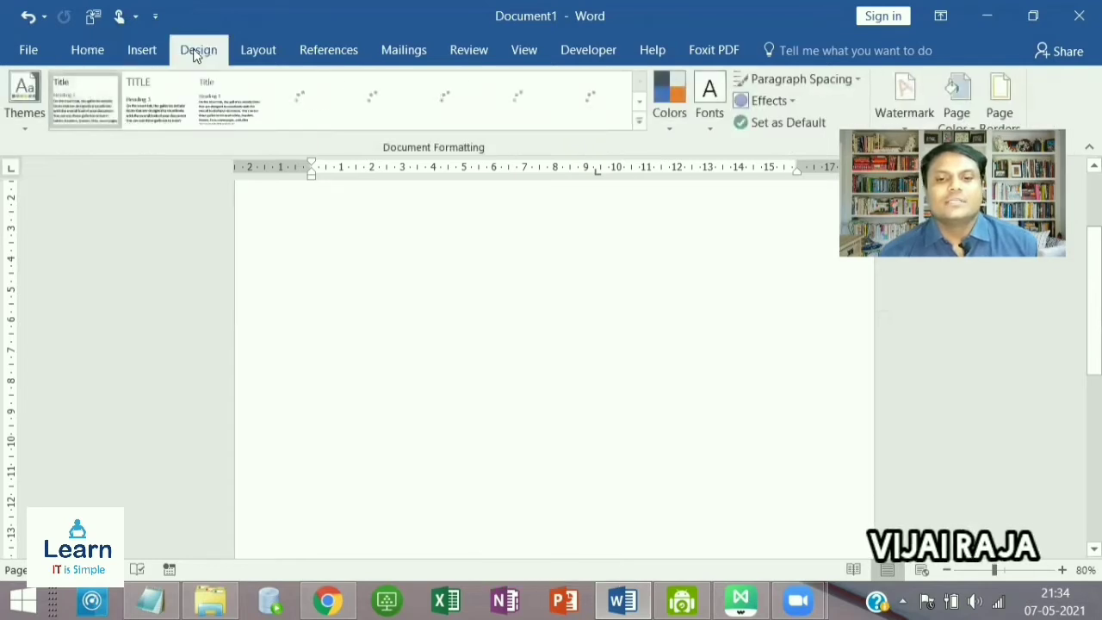
{"action": "left_click", "coordinate": [146, 55]}
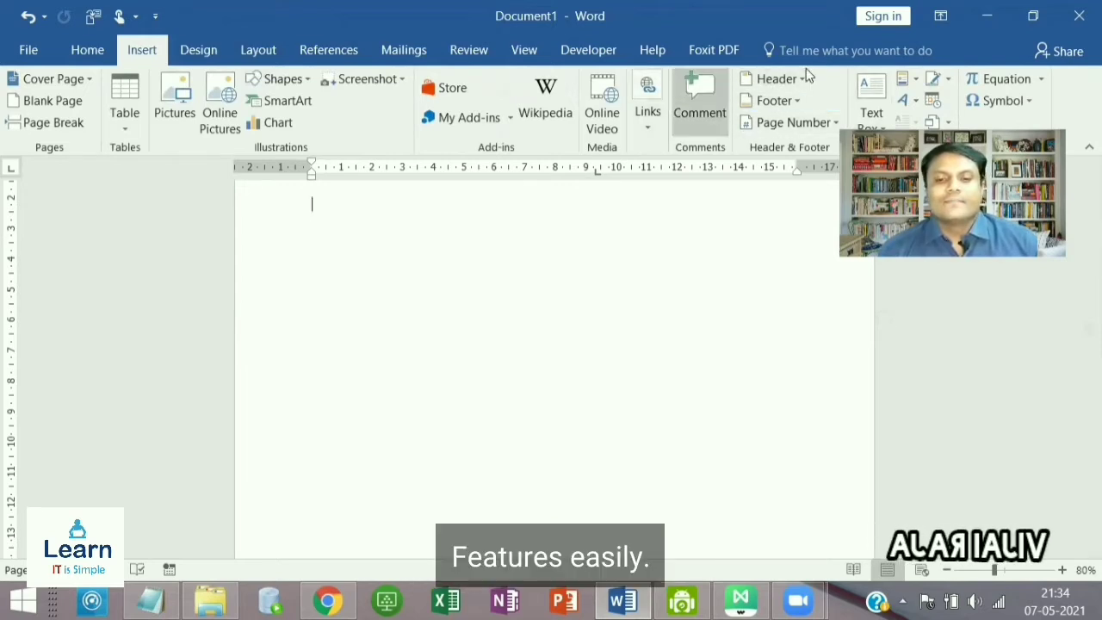
{"action": "left_click", "coordinate": [123, 19]}
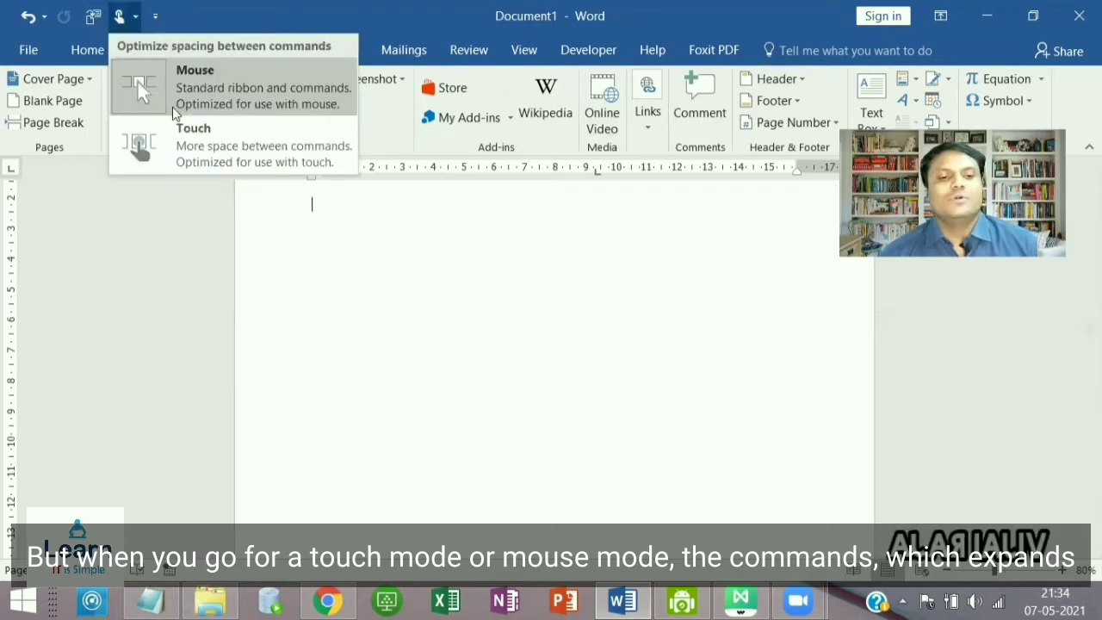
{"action": "left_click", "coordinate": [186, 133]}
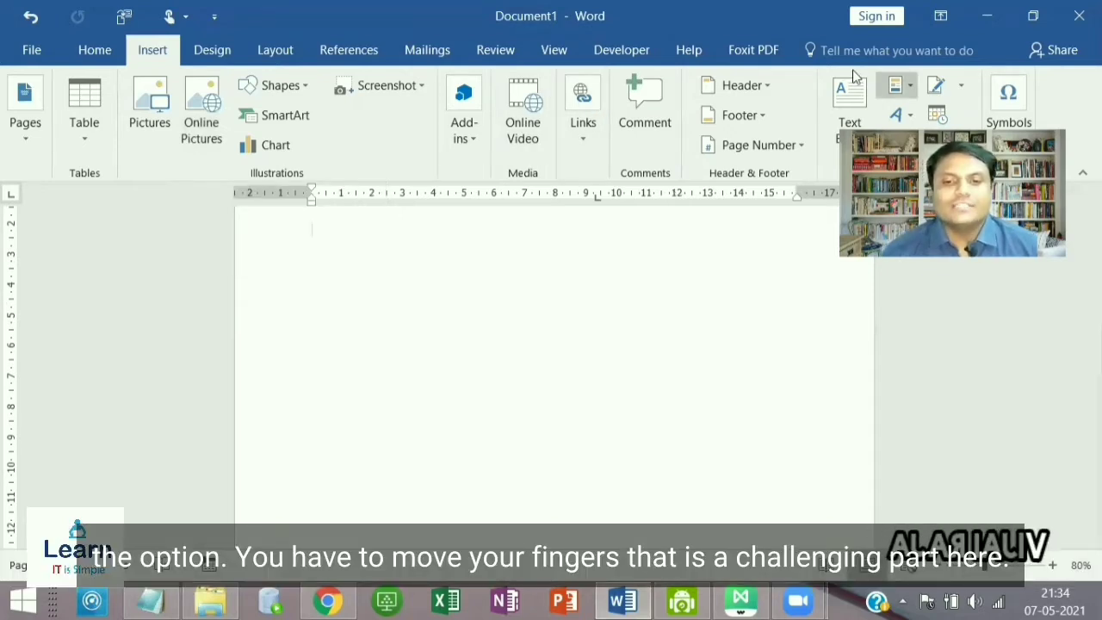
{"action": "key", "text": "Left"}
{"action": "key", "text": "Right"}
{"action": "key", "text": "Left"}
{"action": "key", "text": "Up"}
{"action": "key", "text": "Down"}
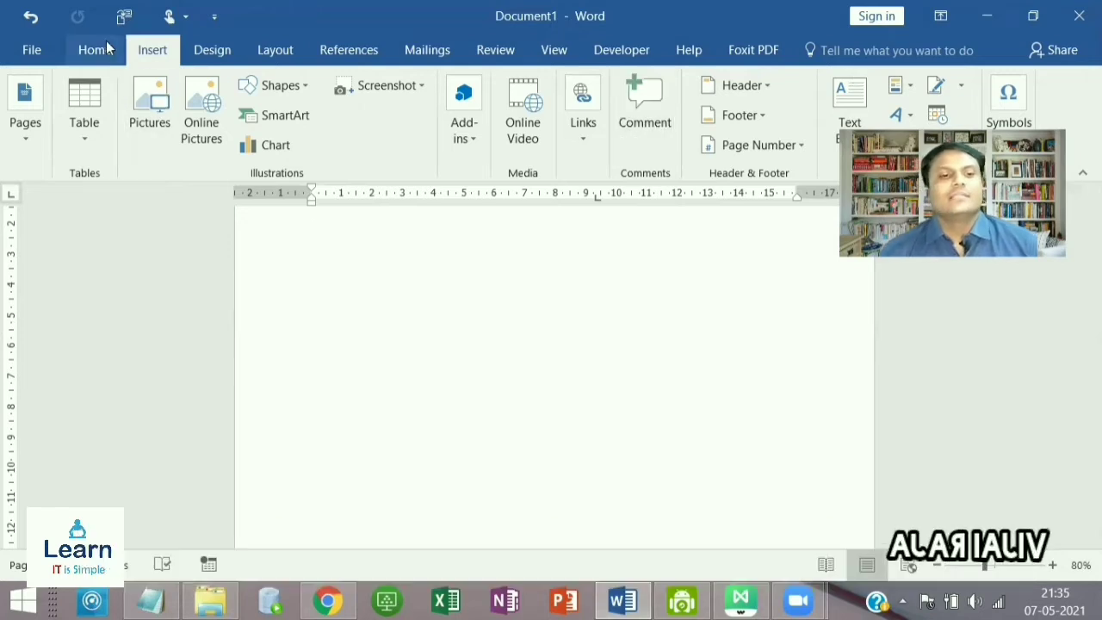
{"action": "left_click", "coordinate": [170, 16]}
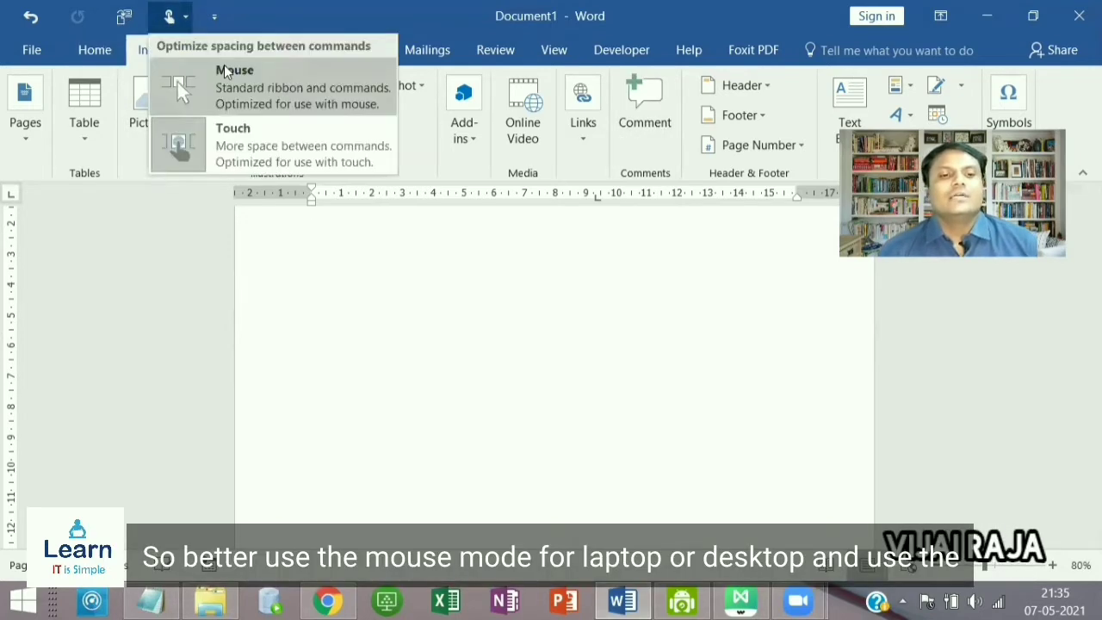
{"action": "left_click", "coordinate": [226, 74]}
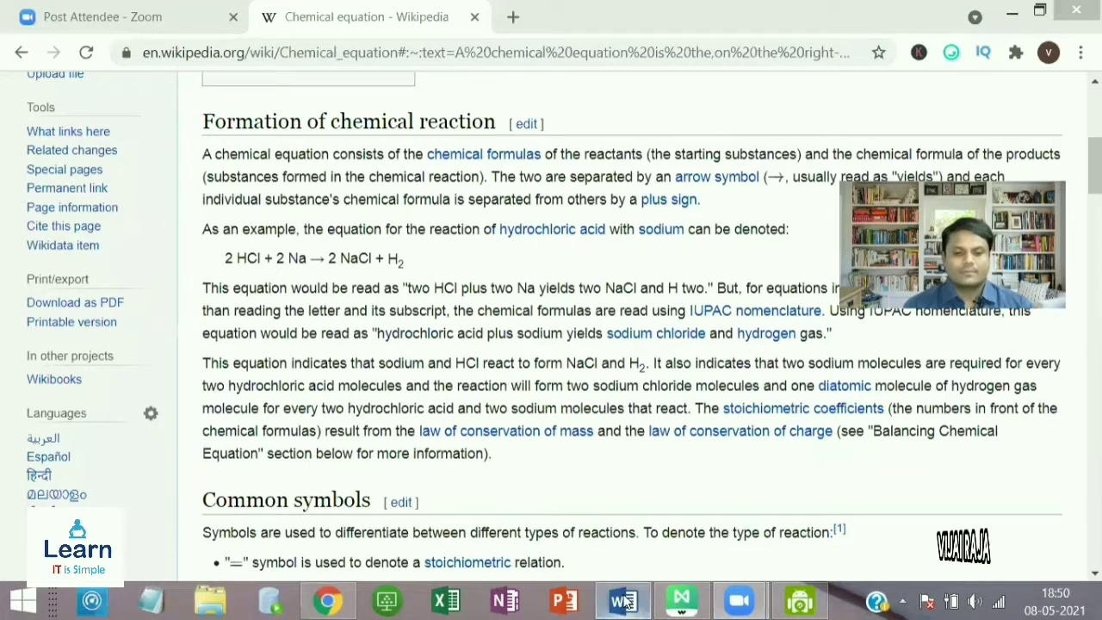
Switch to the Word document, delete the H₂ + O₂ → H₂O equation and centre the empty paragraph
{"action": "left_click", "coordinate": [625, 600]}
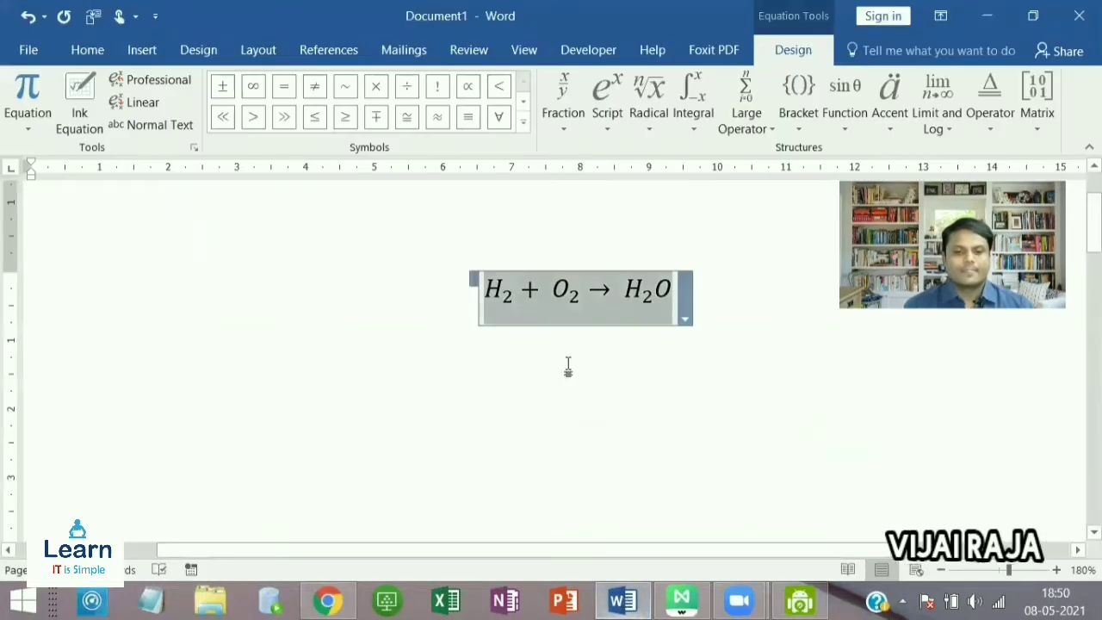
{"action": "key", "text": "Delete"}
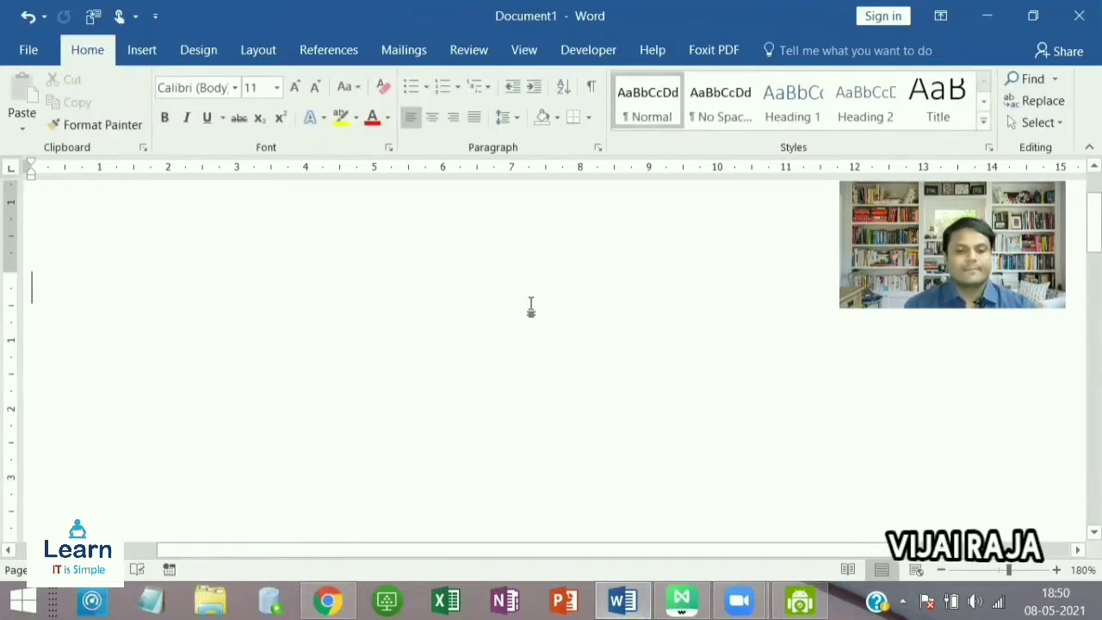
{"action": "left_click", "coordinate": [428, 117]}
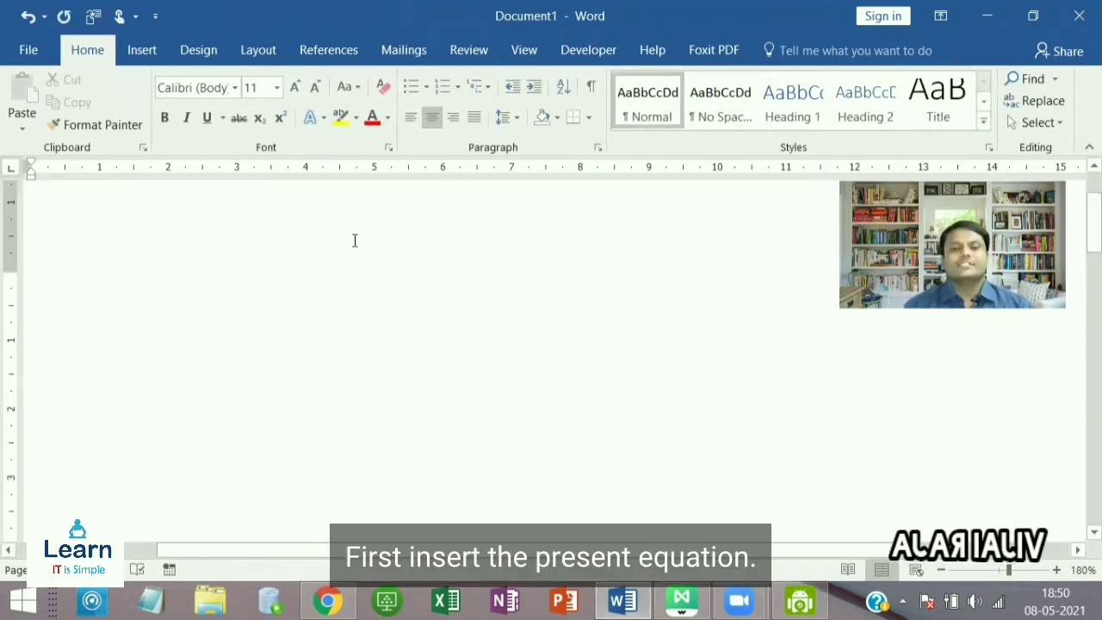
Insert the built-in Pythagorean Theorem equation into the centred paragraph and delete it again
{"action": "left_click", "coordinate": [143, 50]}
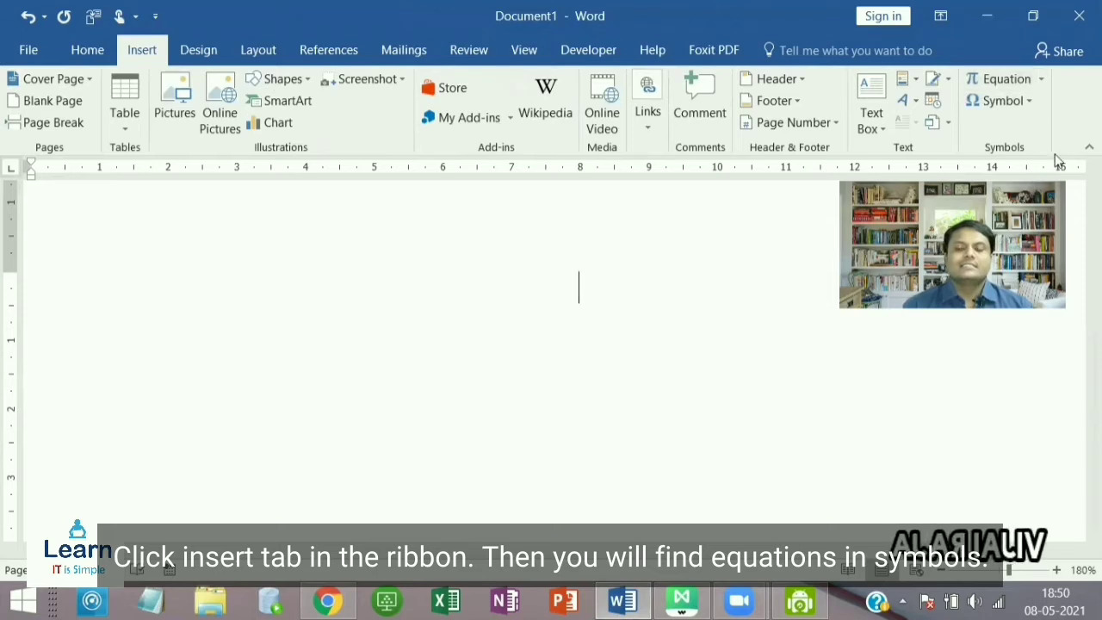
{"action": "left_click", "coordinate": [1040, 80]}
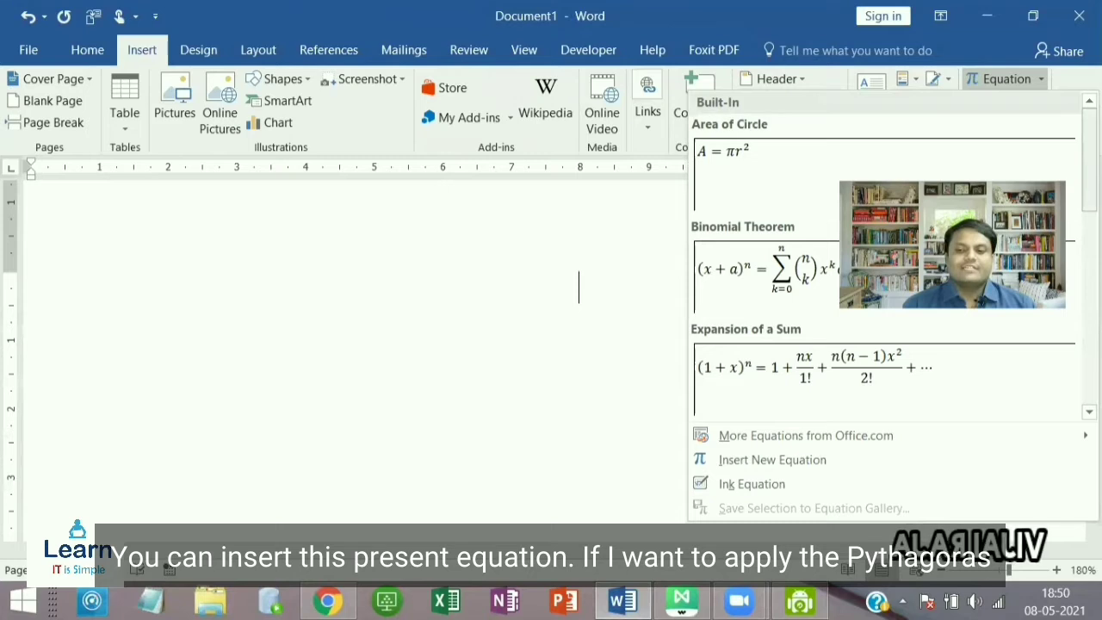
{"action": "scroll", "coordinate": [922, 181], "scroll_direction": "down", "scroll_amount": 2}
{"action": "scroll", "coordinate": [886, 258], "scroll_direction": "down", "scroll_amount": 3}
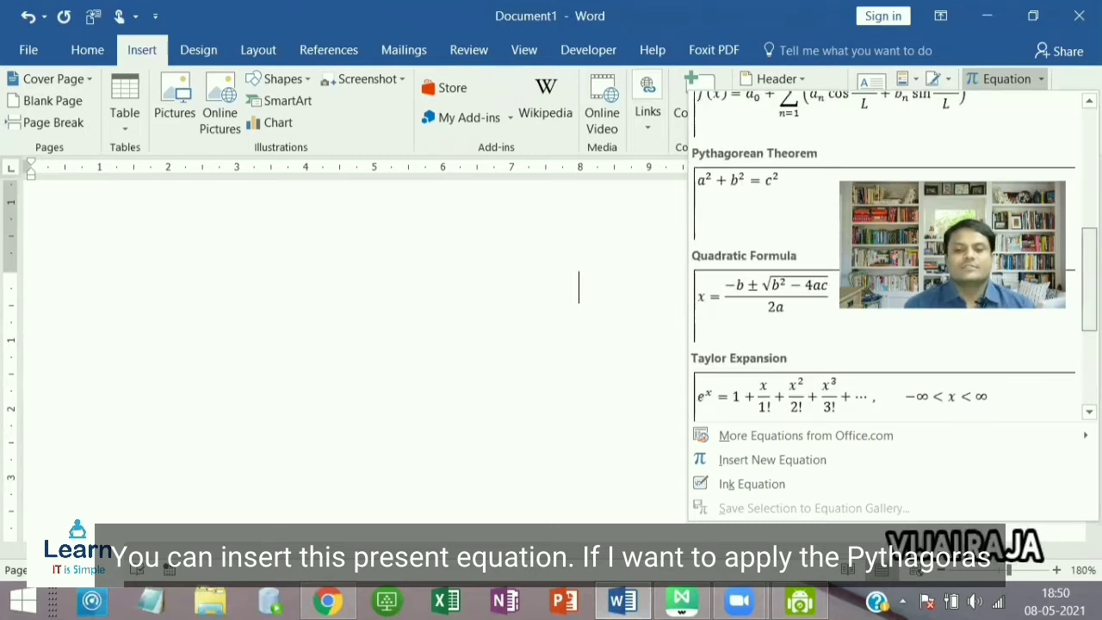
{"action": "left_click", "coordinate": [833, 196]}
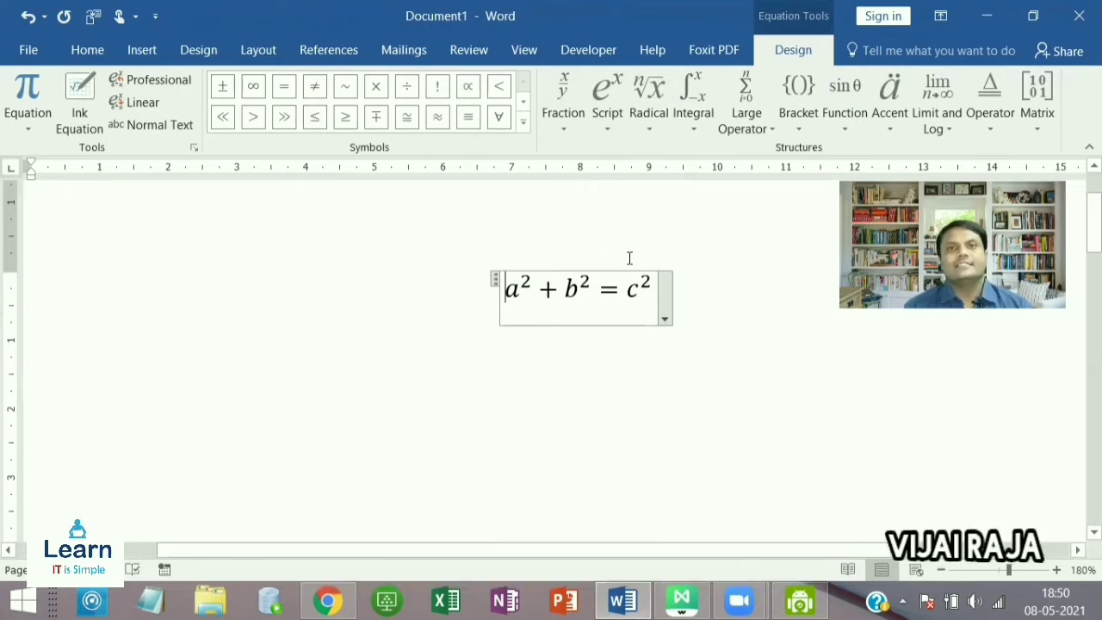
{"action": "left_click_drag", "start_coordinate": [504, 308], "coordinate": [724, 308]}
{"action": "key", "text": "Delete"}
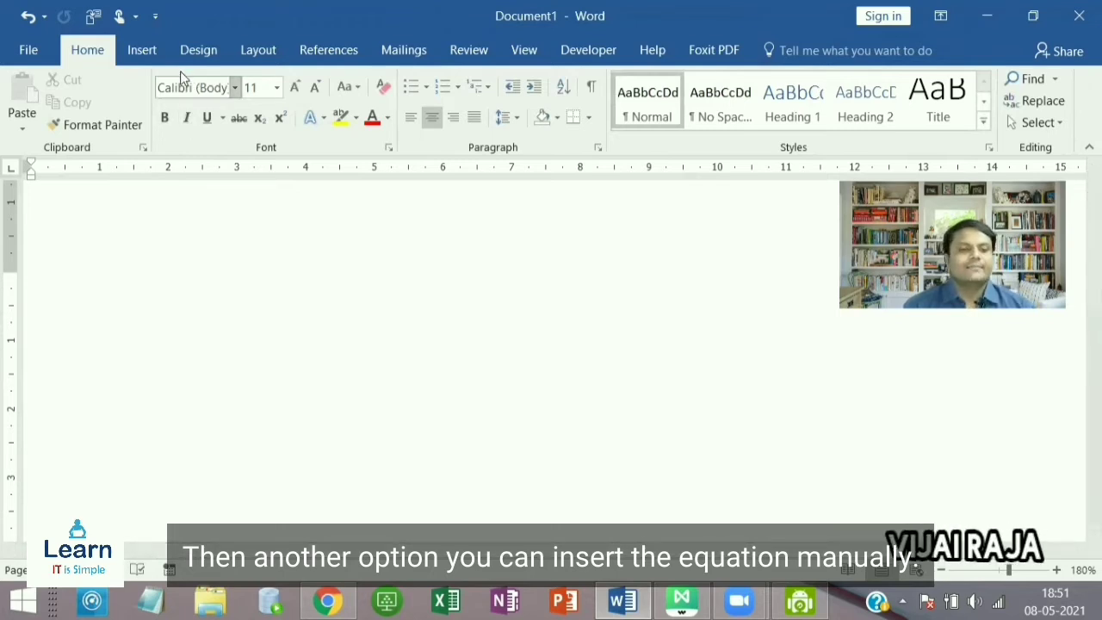
{"action": "left_click", "coordinate": [148, 51]}
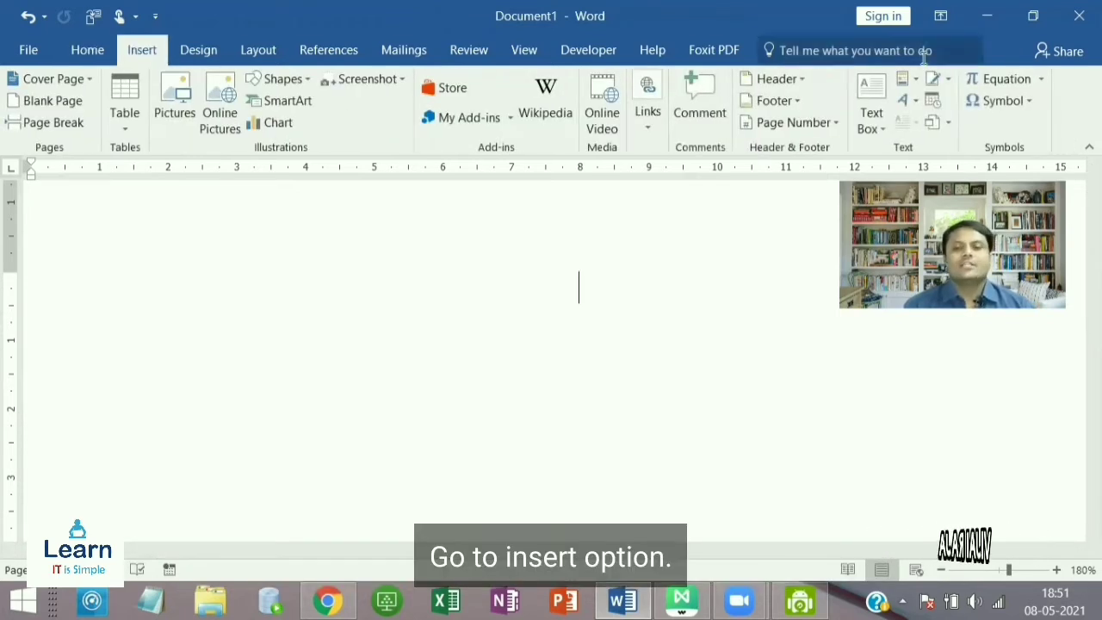
{"action": "left_click", "coordinate": [1018, 74]}
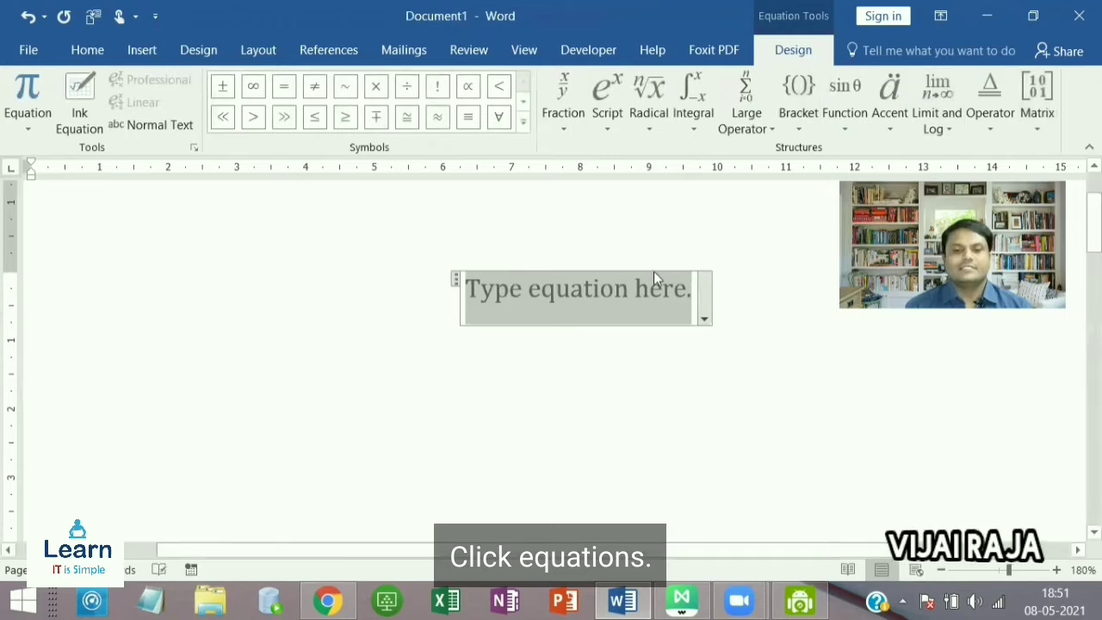
{"action": "key", "text": "ctrl+z"}
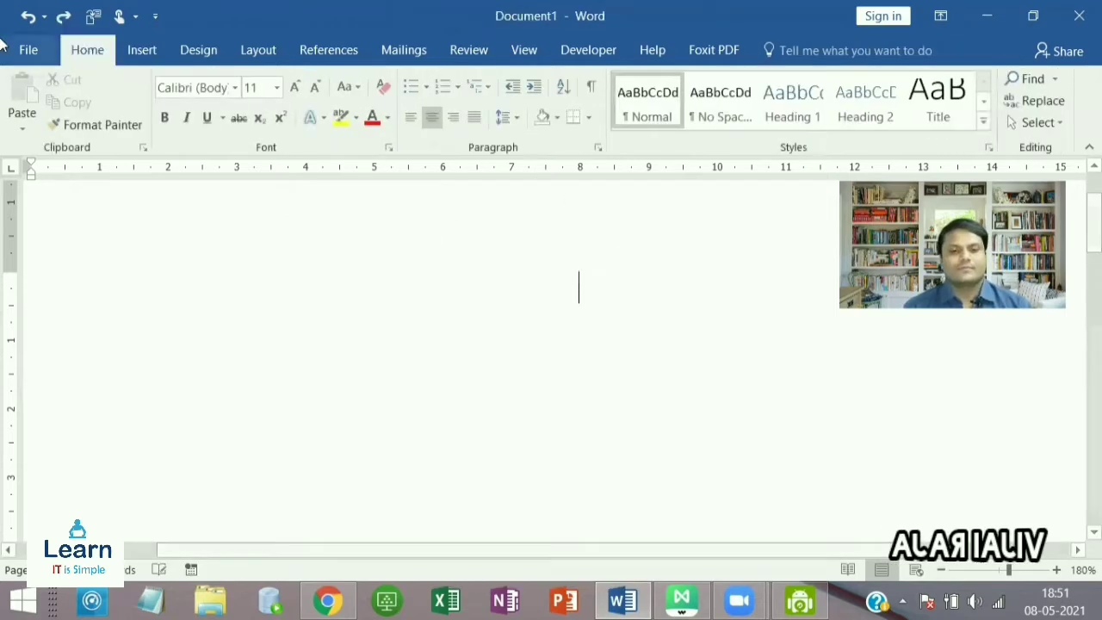
Insert a new blank equation and begin it with the tan function followed by an equals sign
{"action": "left_click", "coordinate": [144, 54]}
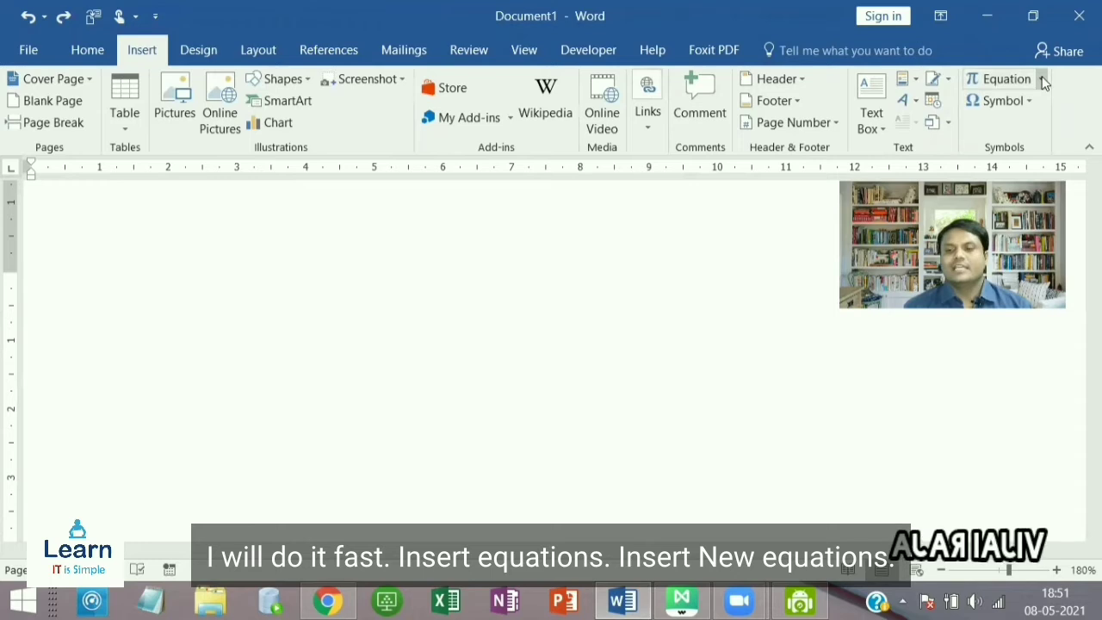
{"action": "left_click", "coordinate": [1041, 79]}
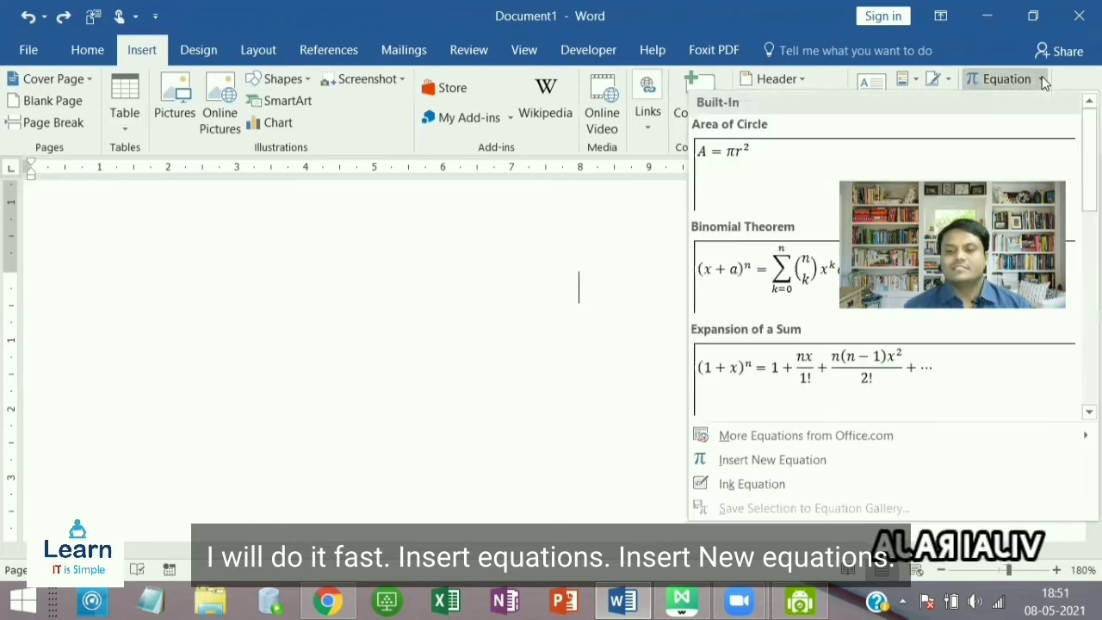
{"action": "left_click", "coordinate": [805, 466]}
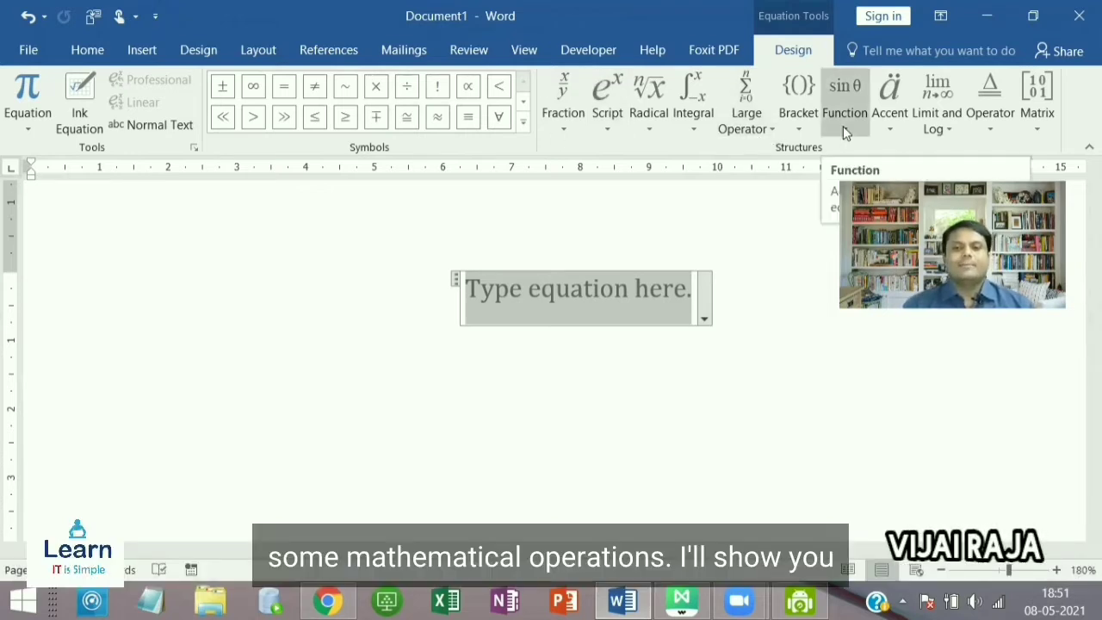
{"action": "left_click", "coordinate": [842, 126]}
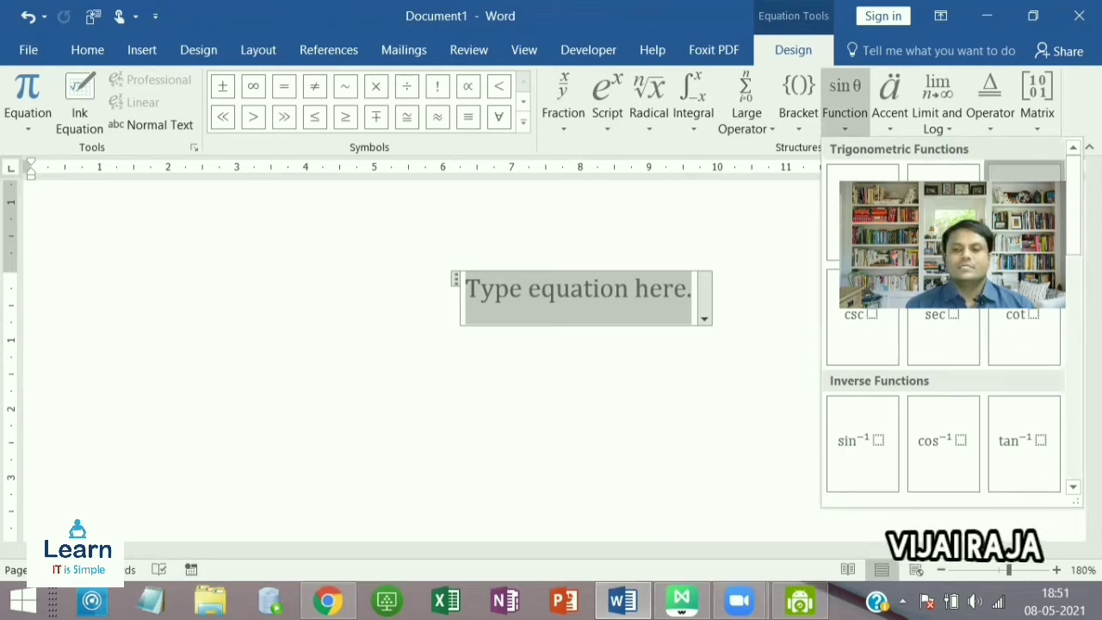
{"action": "left_click", "coordinate": [1023, 211]}
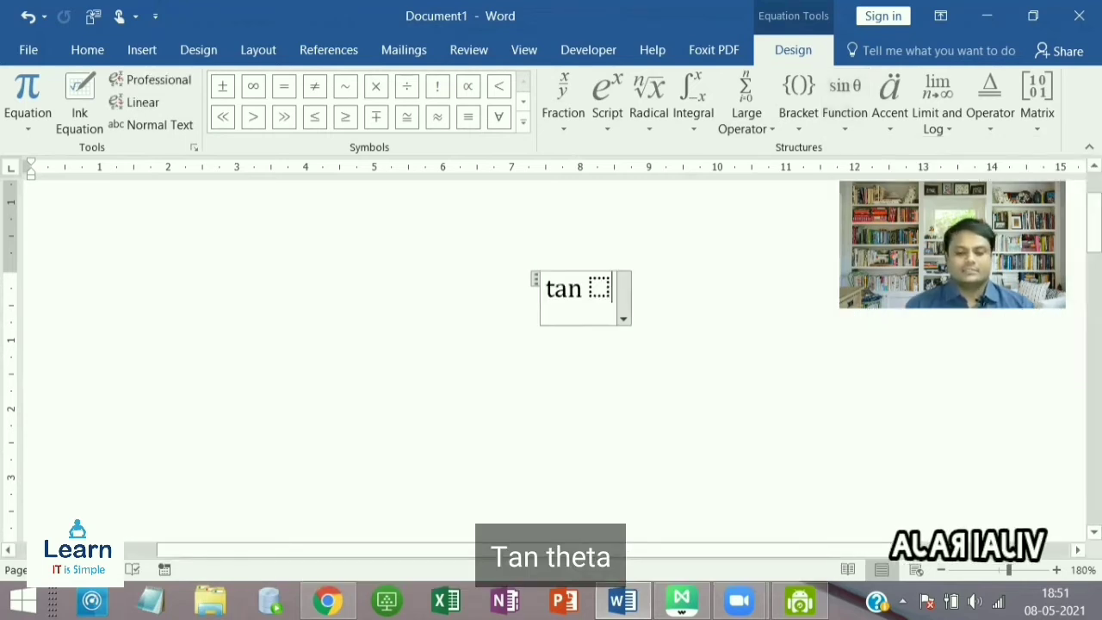
{"action": "type", "text": "="}
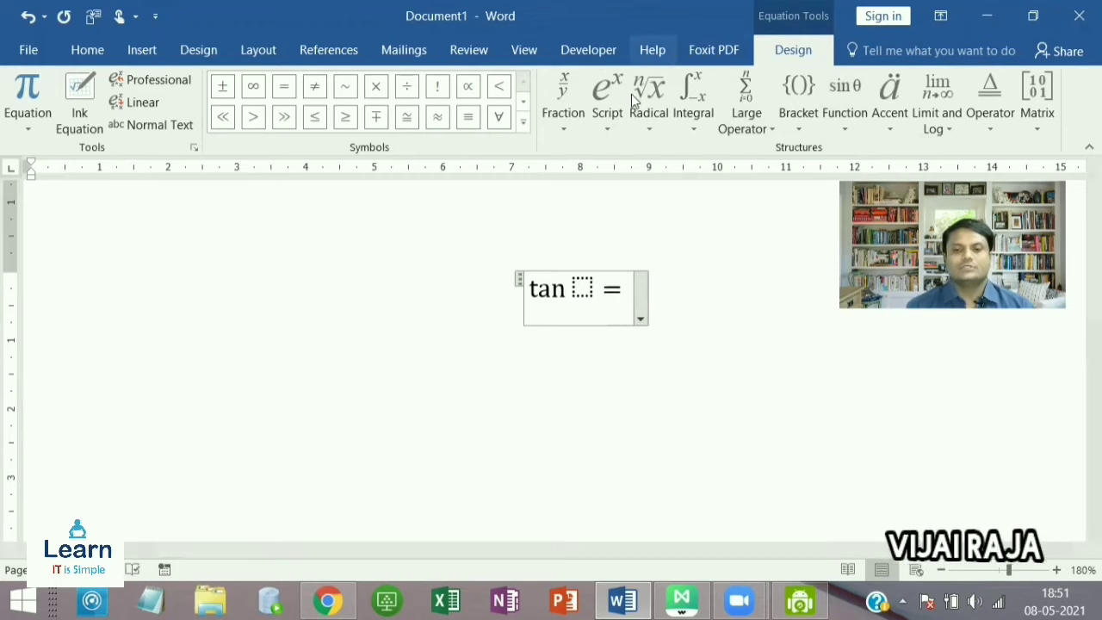
Add a stacked fraction after the equals sign and place the sin function in its numerator
{"action": "left_click", "coordinate": [608, 110]}
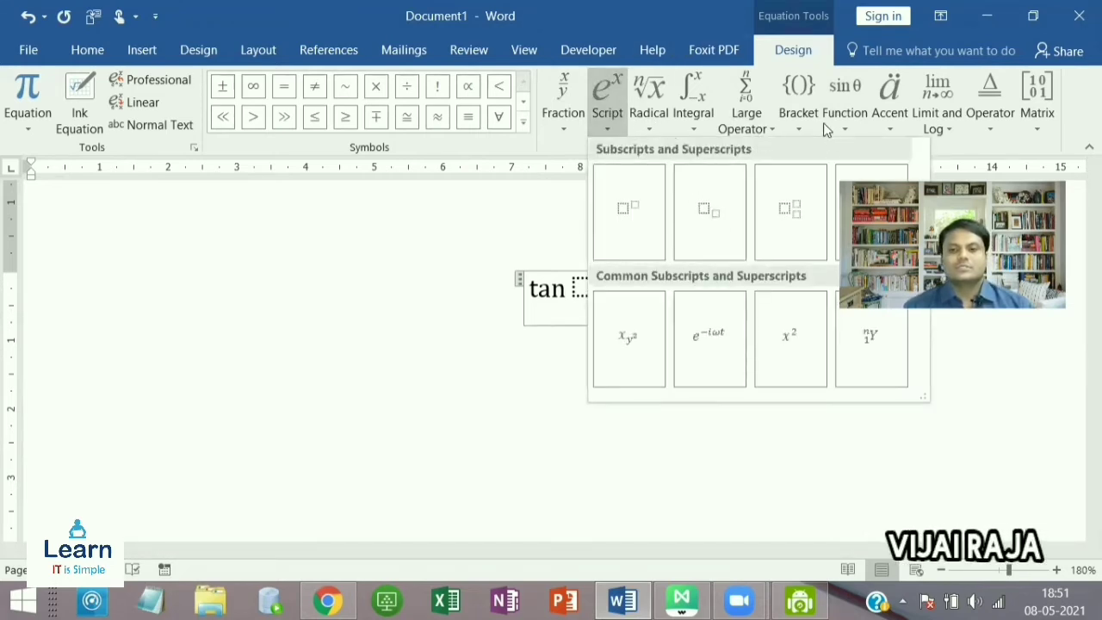
{"action": "left_click", "coordinate": [574, 120]}
{"action": "left_click", "coordinate": [594, 207]}
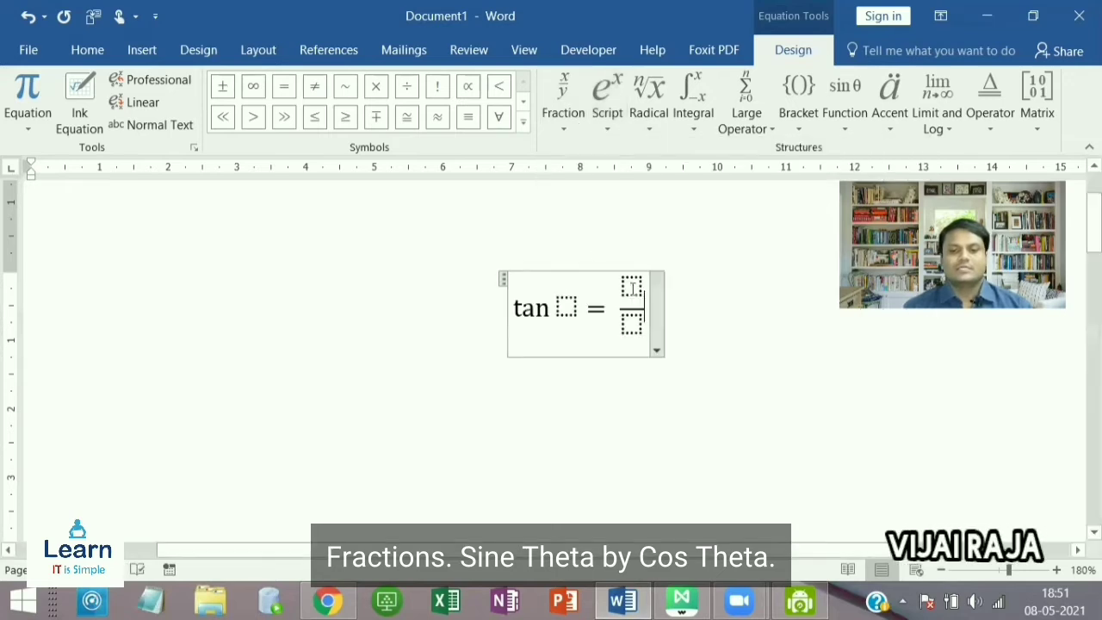
{"action": "left_click", "coordinate": [850, 120]}
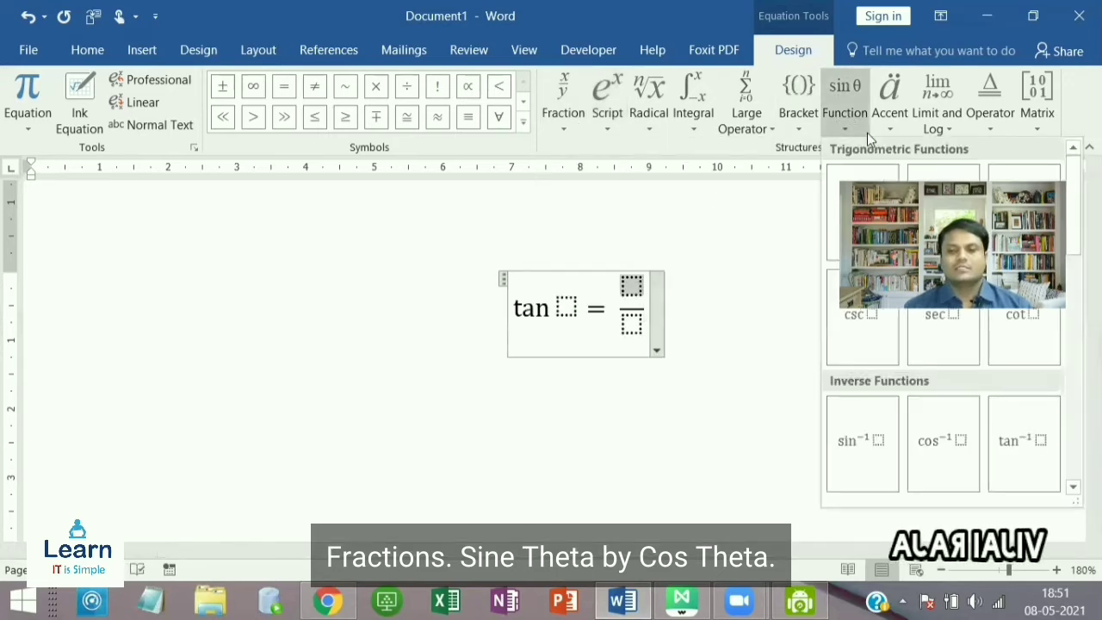
{"action": "left_click", "coordinate": [861, 210]}
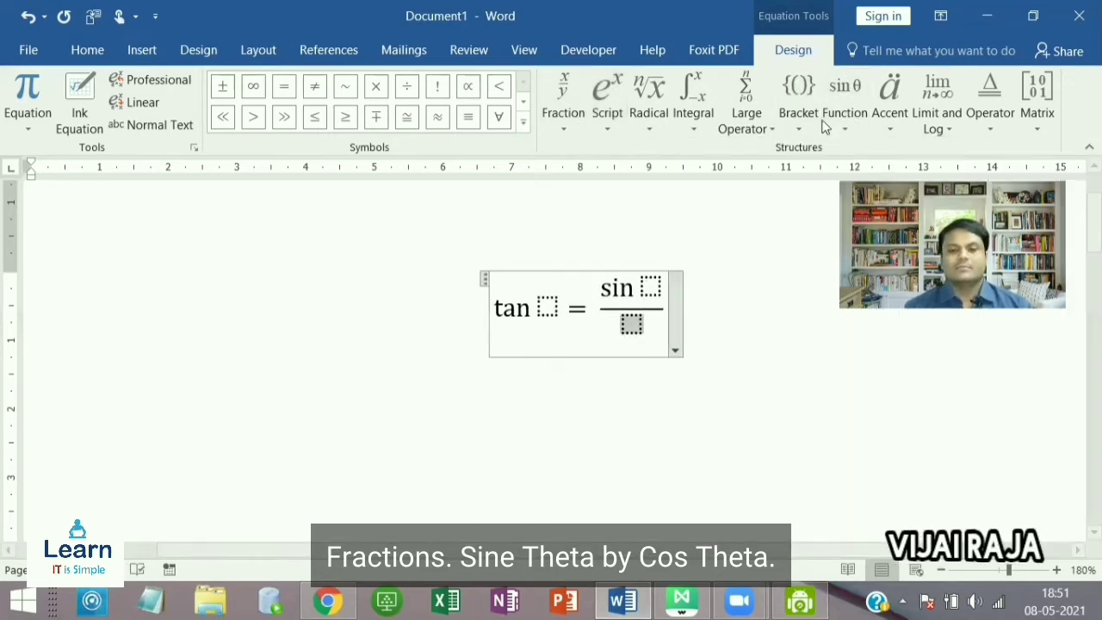
Place the cos function in the fraction's denominator and fill the tan, sin and cos placeholders with θ
{"action": "left_click", "coordinate": [848, 120]}
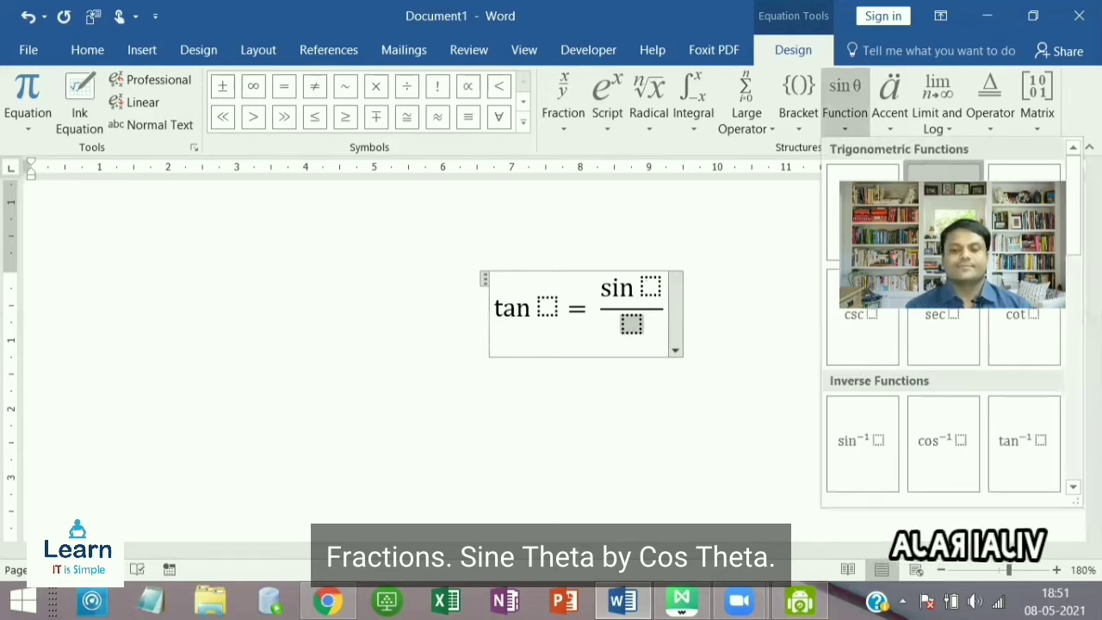
{"action": "left_click", "coordinate": [942, 211]}
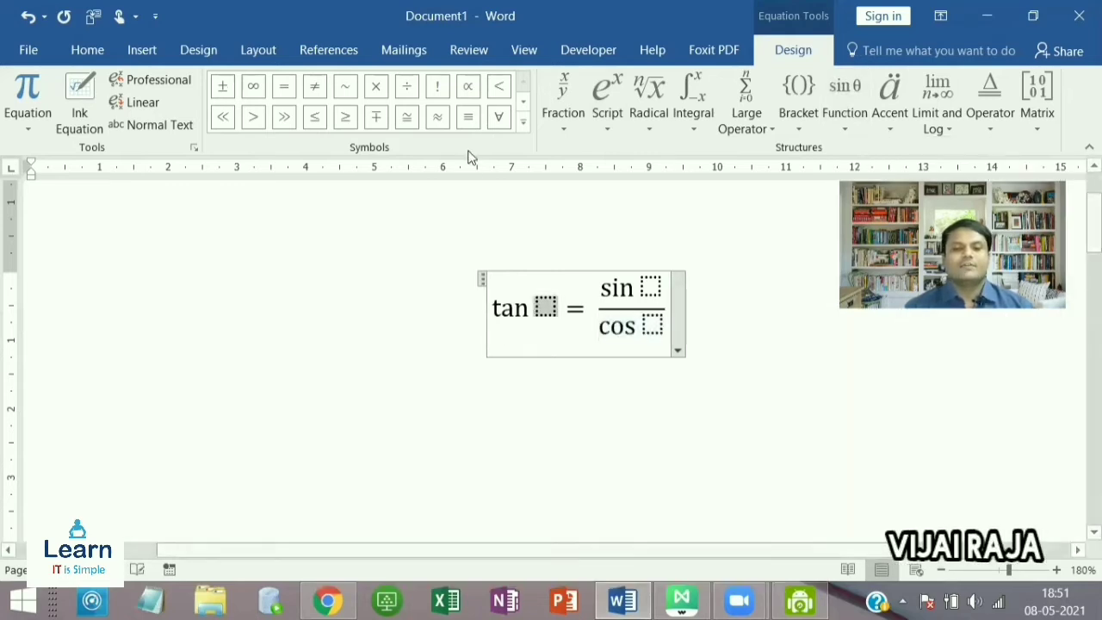
{"action": "left_click", "coordinate": [524, 124]}
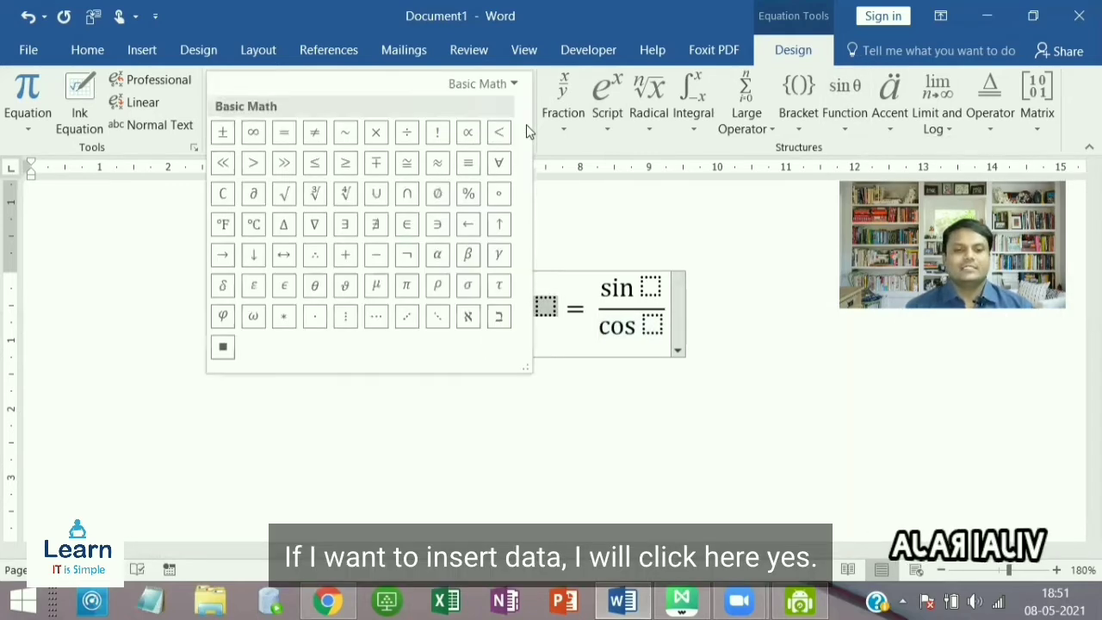
{"action": "left_click", "coordinate": [315, 285]}
{"action": "key", "text": "Right"}
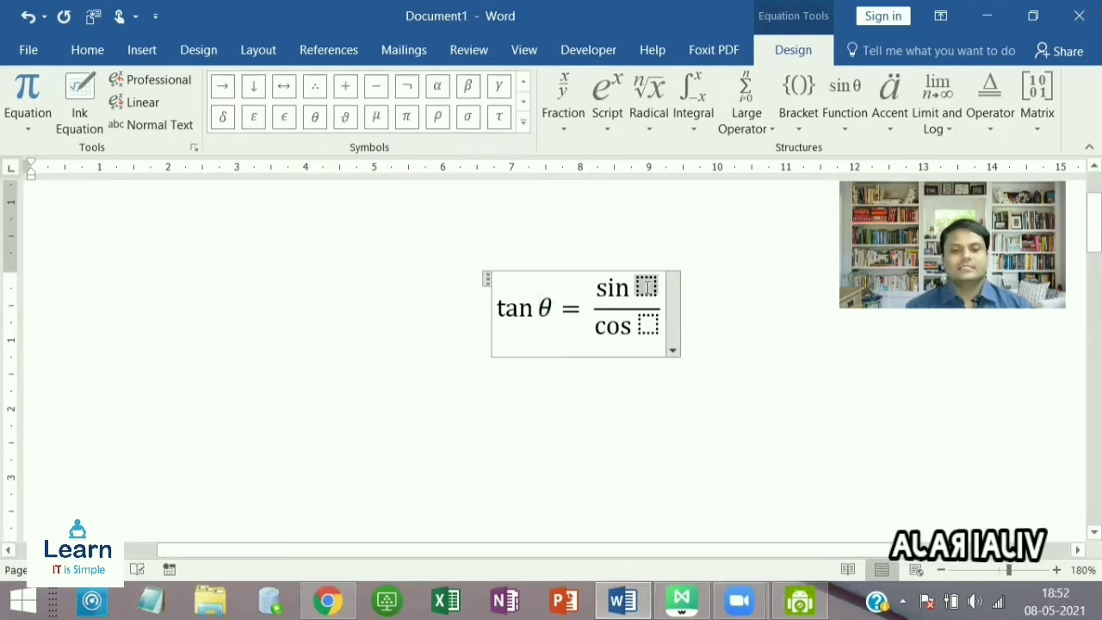
{"action": "left_click", "coordinate": [315, 116]}
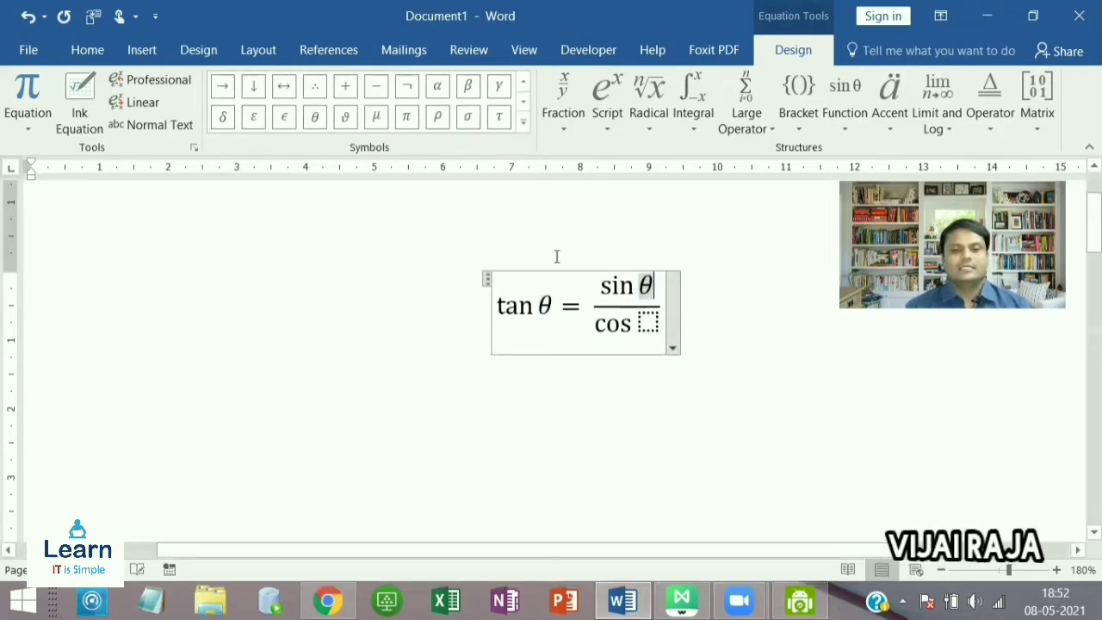
{"action": "left_click", "coordinate": [647, 325]}
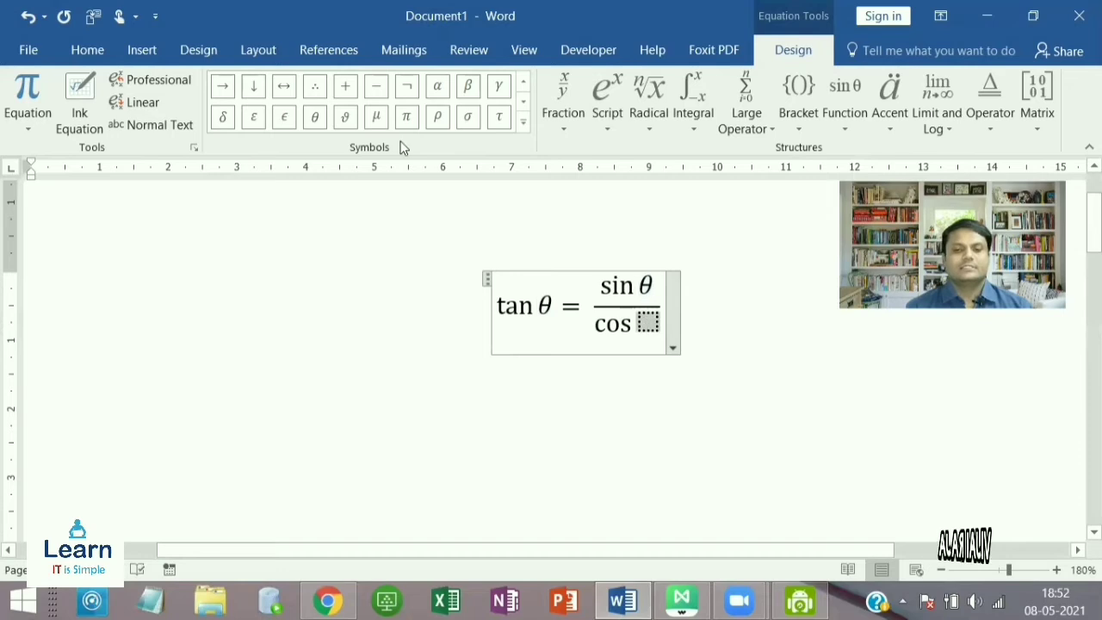
{"action": "left_click", "coordinate": [315, 116]}
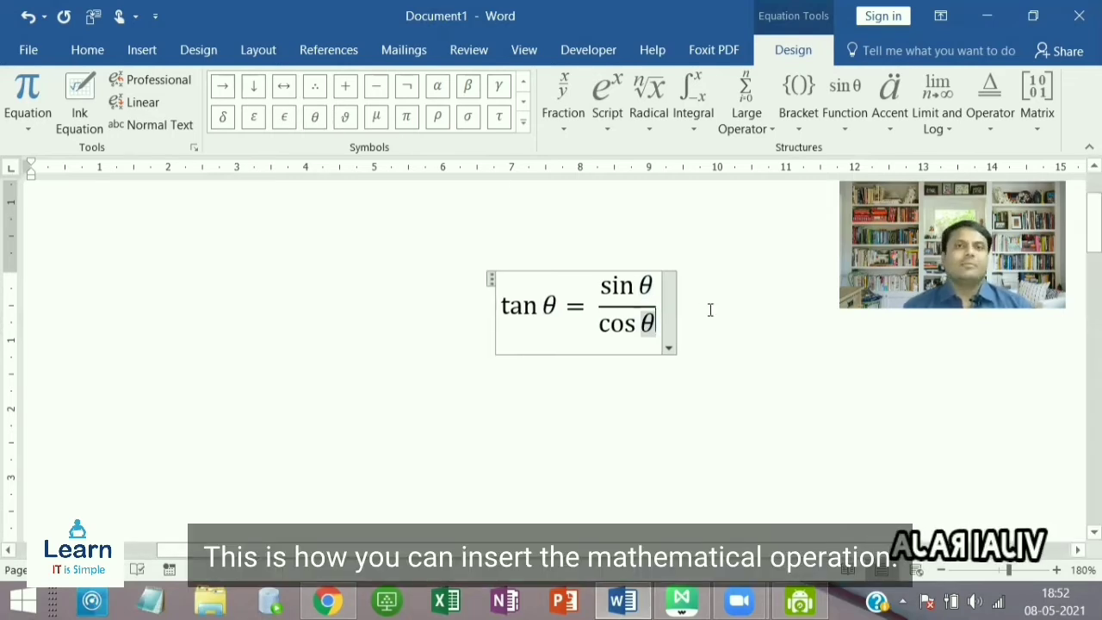
Examine the available equation structures, including accents, fractions, scripts, radicals, integrals, functions and matrices
{"action": "left_click", "coordinate": [881, 118]}
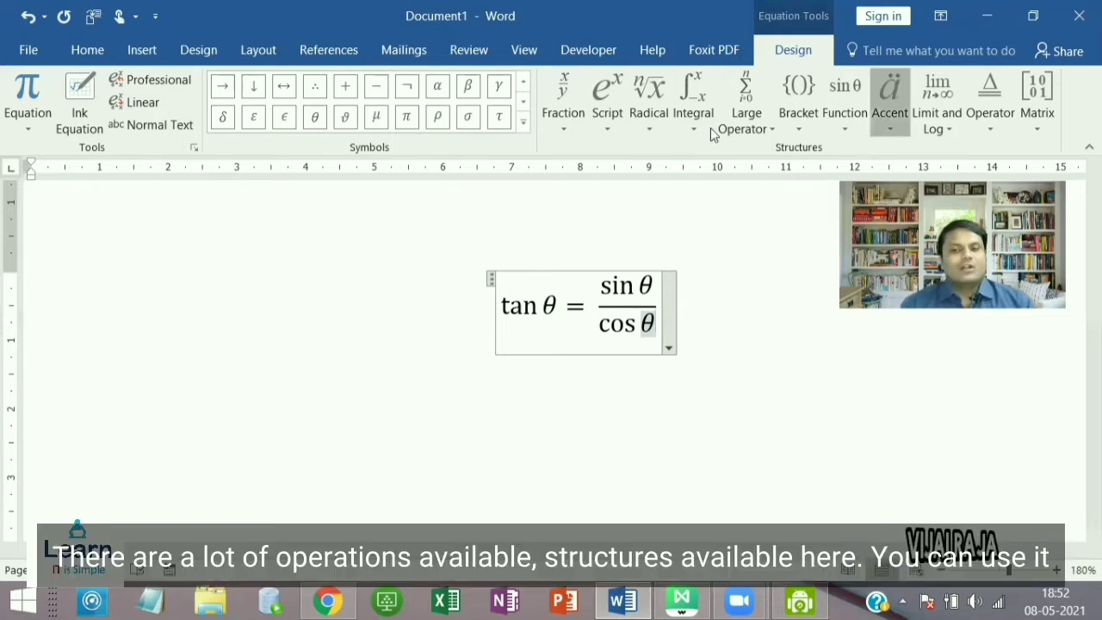
{"action": "left_click", "coordinate": [568, 127]}
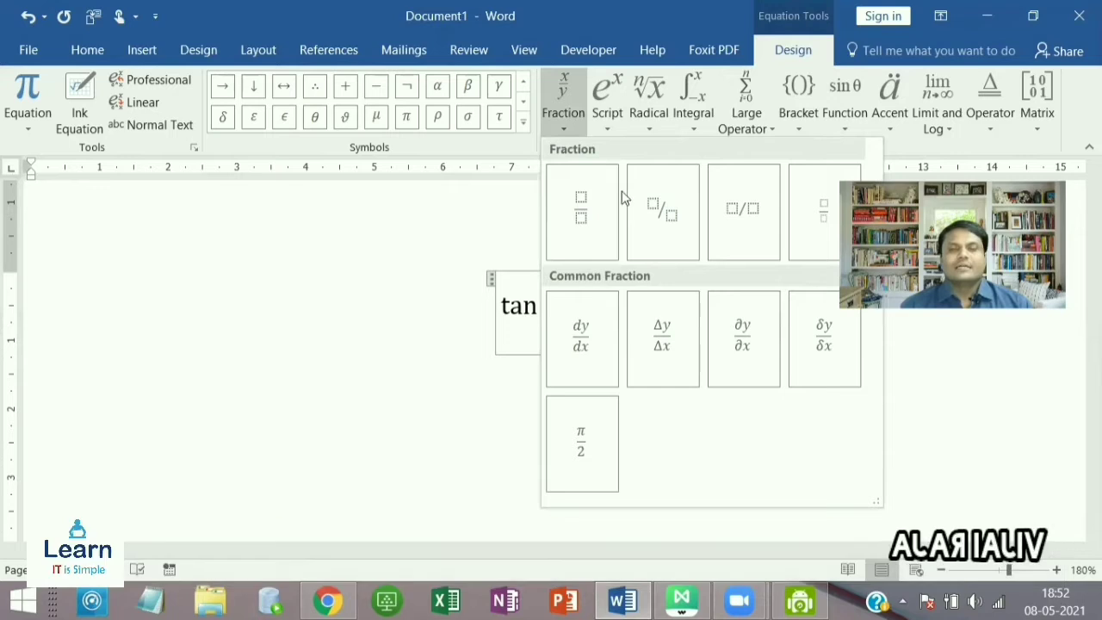
{"action": "left_click", "coordinate": [609, 123]}
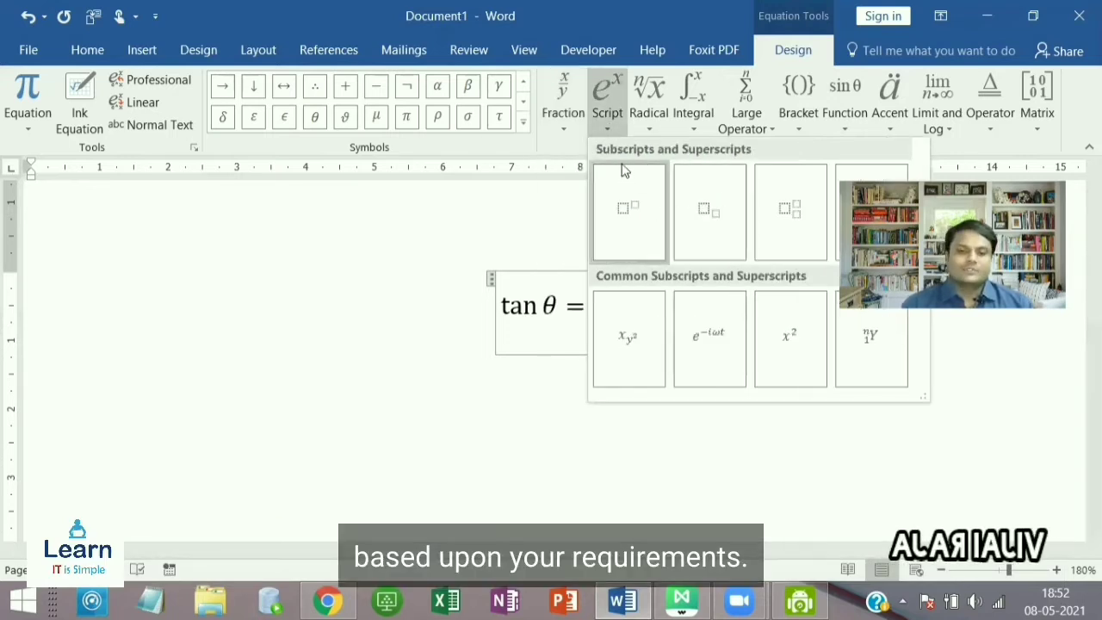
{"action": "left_click", "coordinate": [655, 124]}
{"action": "left_click", "coordinate": [693, 130]}
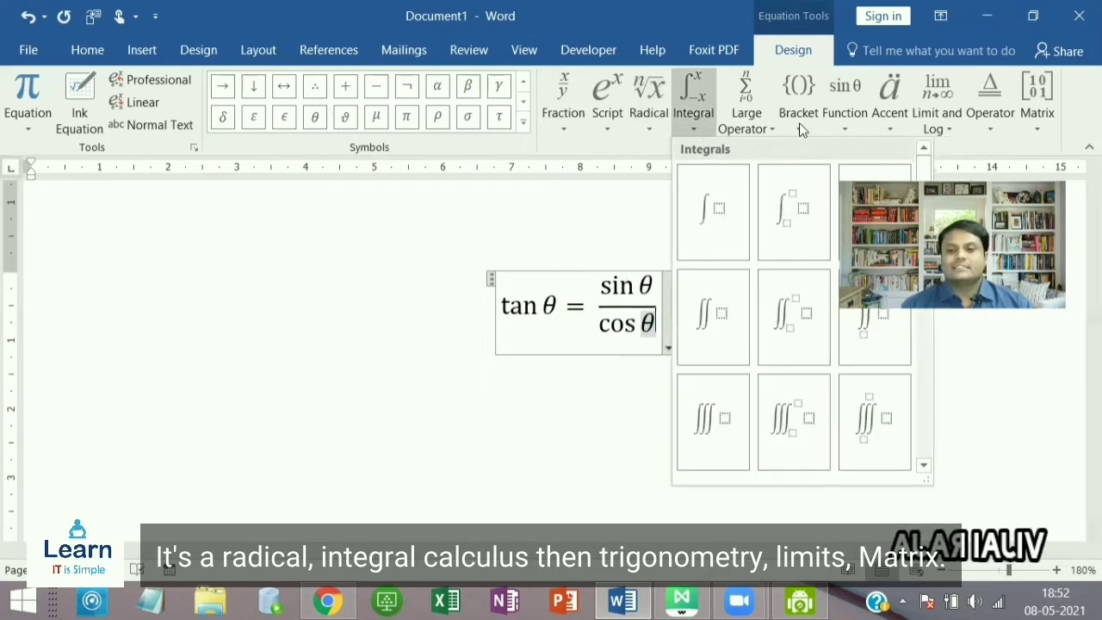
{"action": "left_click", "coordinate": [848, 134]}
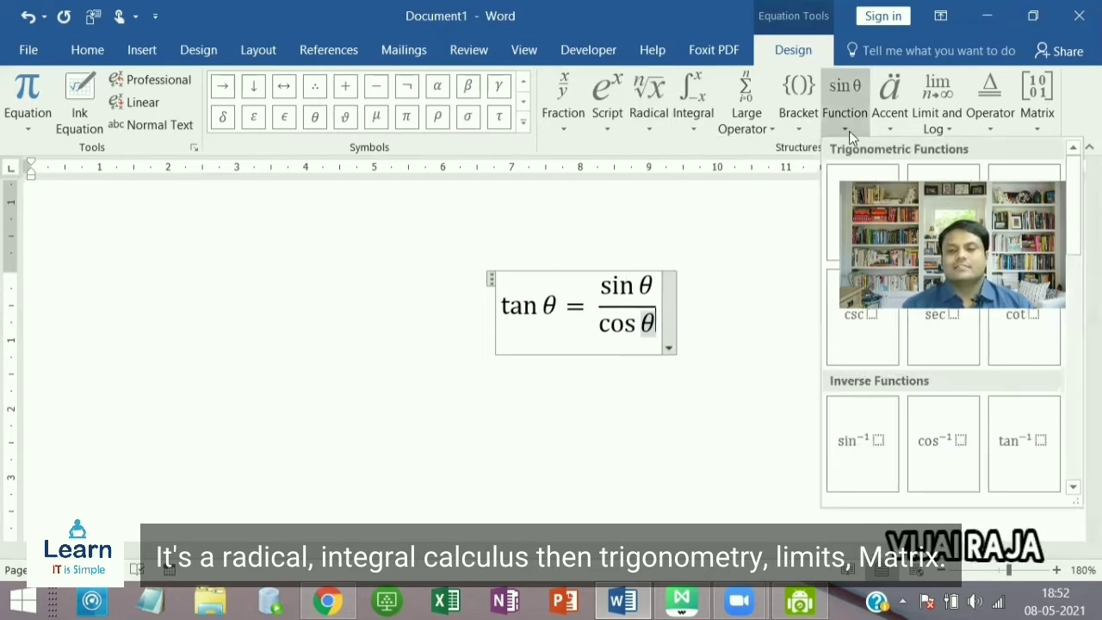
{"action": "left_click", "coordinate": [1037, 122]}
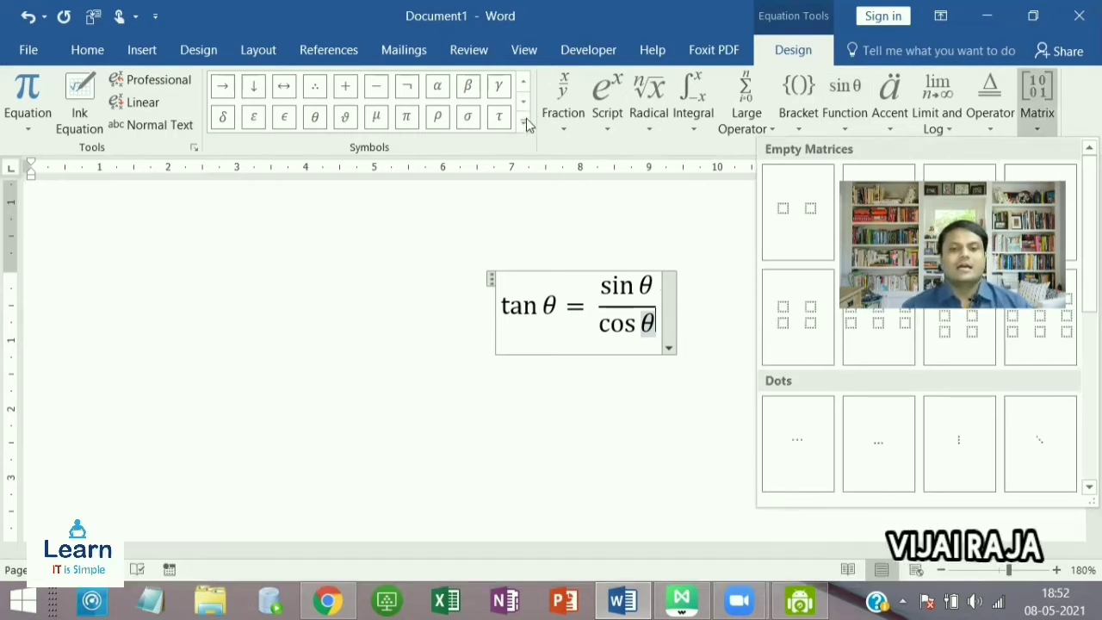
Look through the Basic Math, Geometry and Operators symbol sets, then return to Basic Math
{"action": "left_click", "coordinate": [525, 120]}
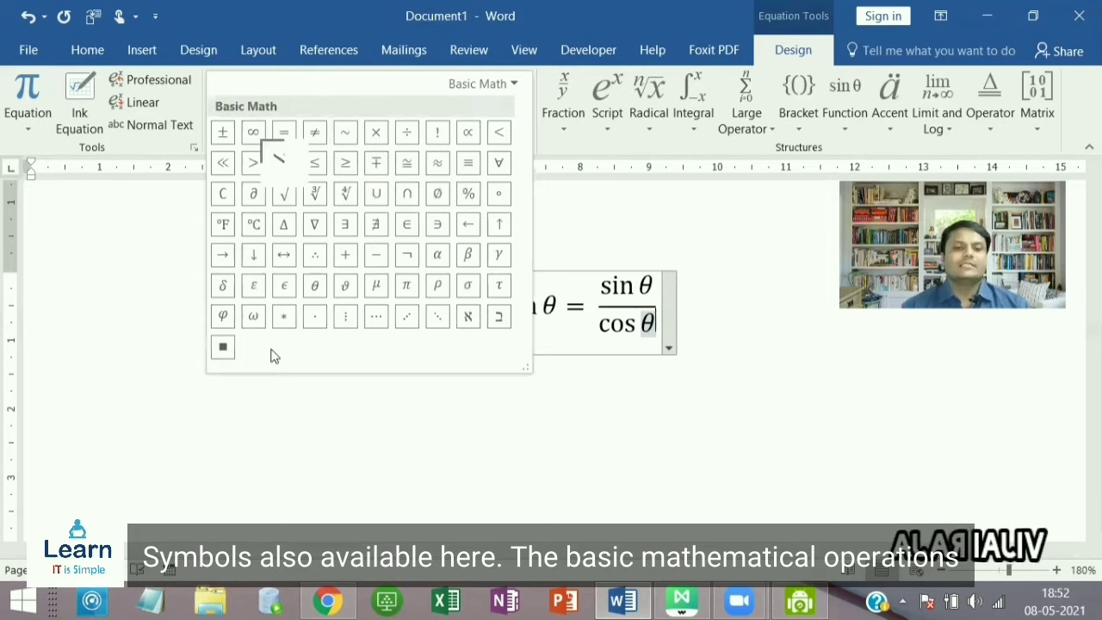
{"action": "left_click", "coordinate": [508, 84]}
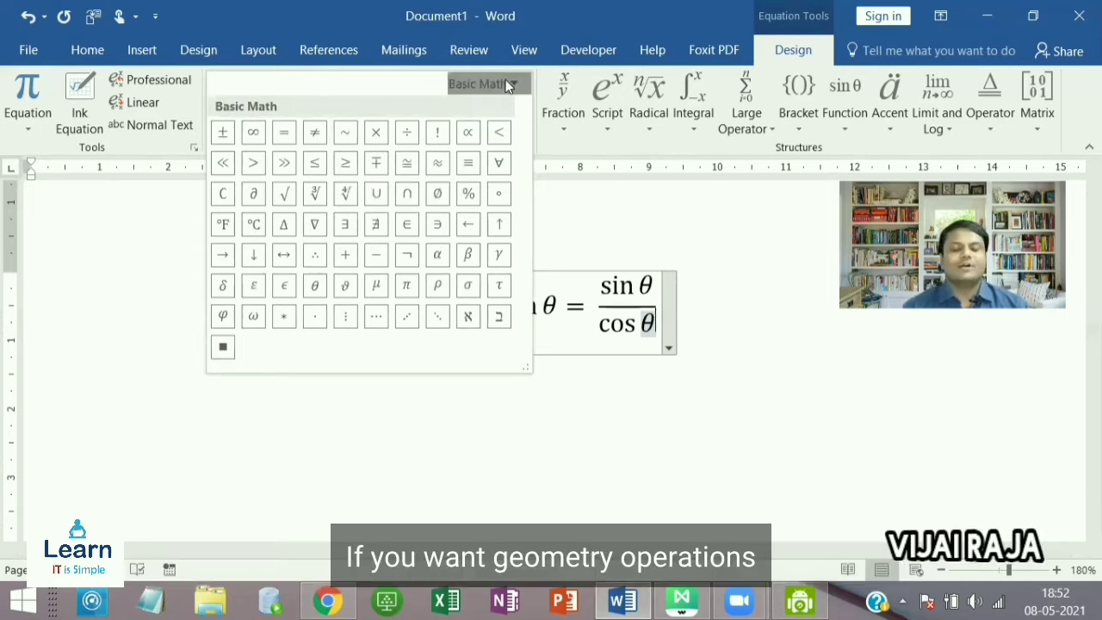
{"action": "left_click", "coordinate": [506, 266]}
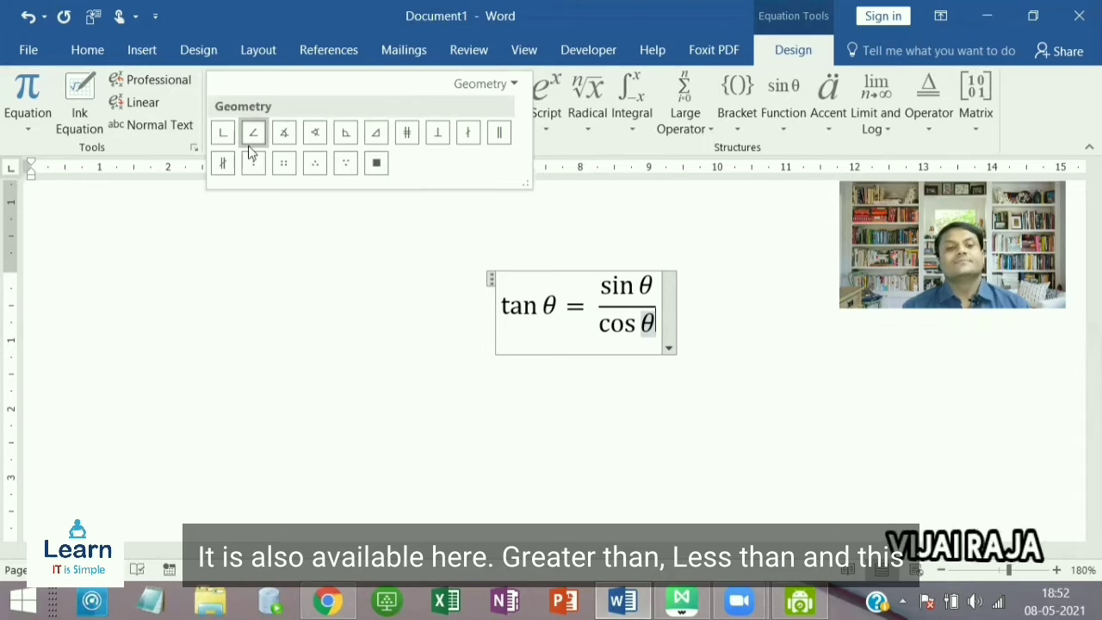
{"action": "left_click", "coordinate": [511, 86]}
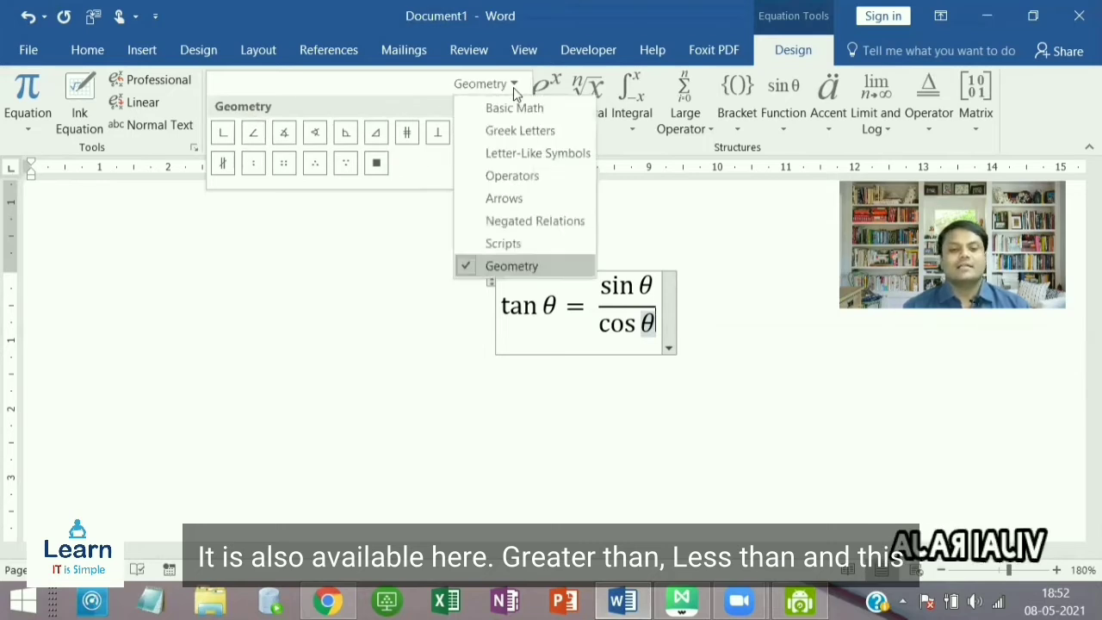
{"action": "left_click", "coordinate": [527, 177]}
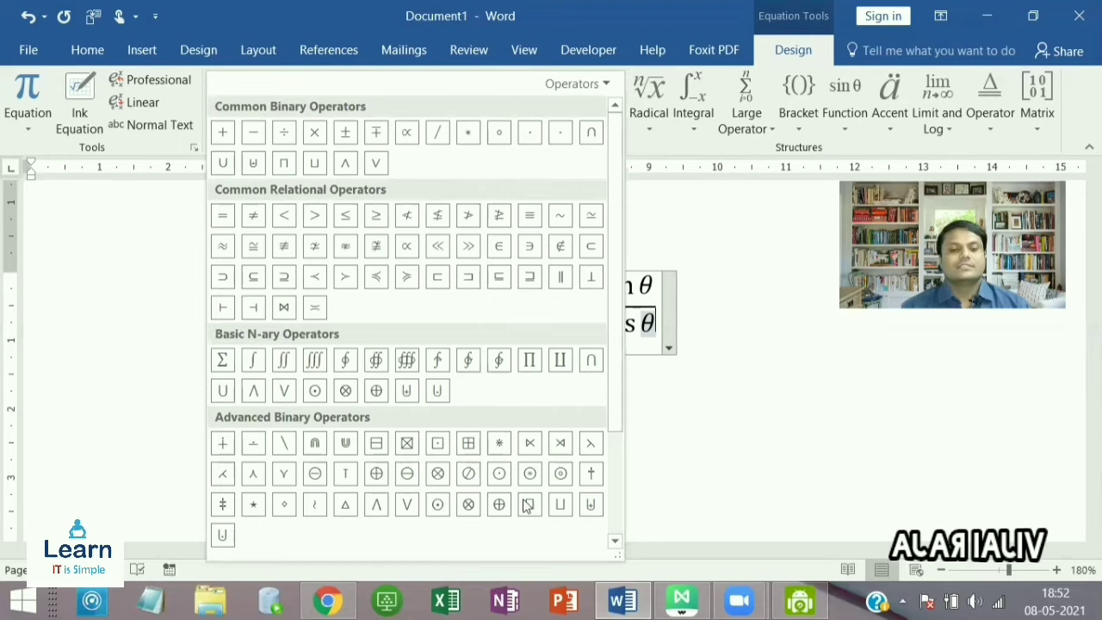
{"action": "left_click", "coordinate": [578, 79]}
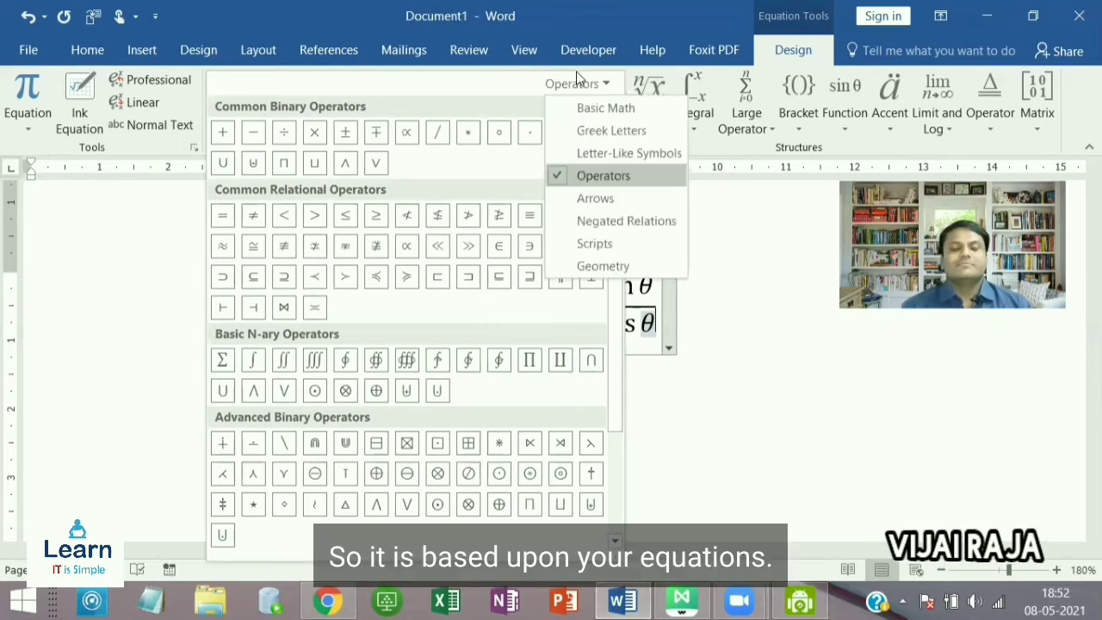
{"action": "left_click", "coordinate": [591, 107]}
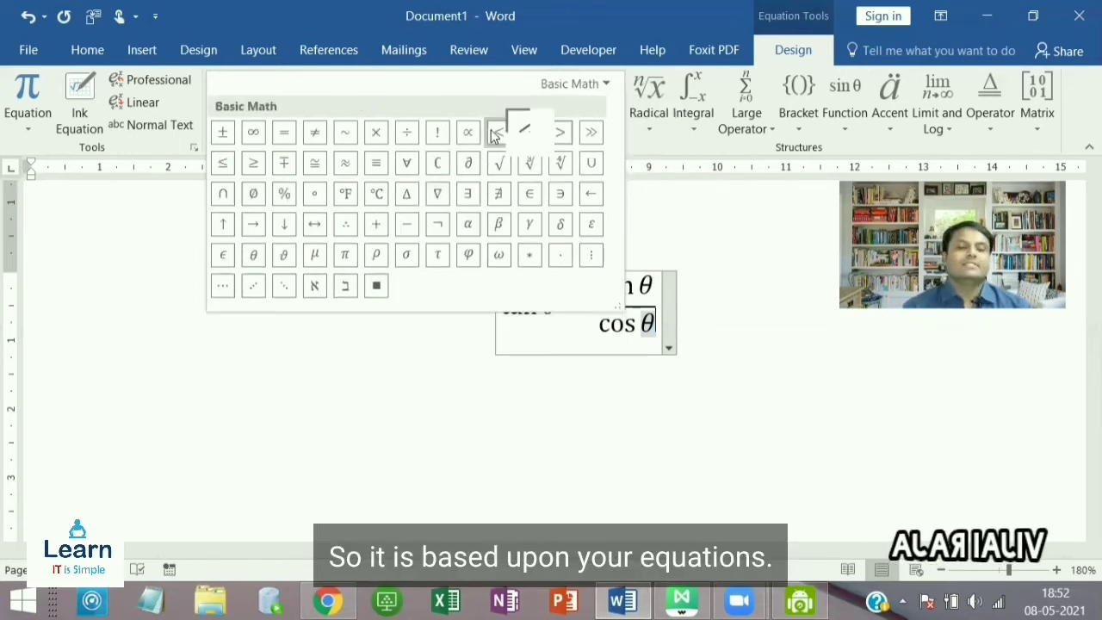
{"action": "left_click", "coordinate": [714, 233]}
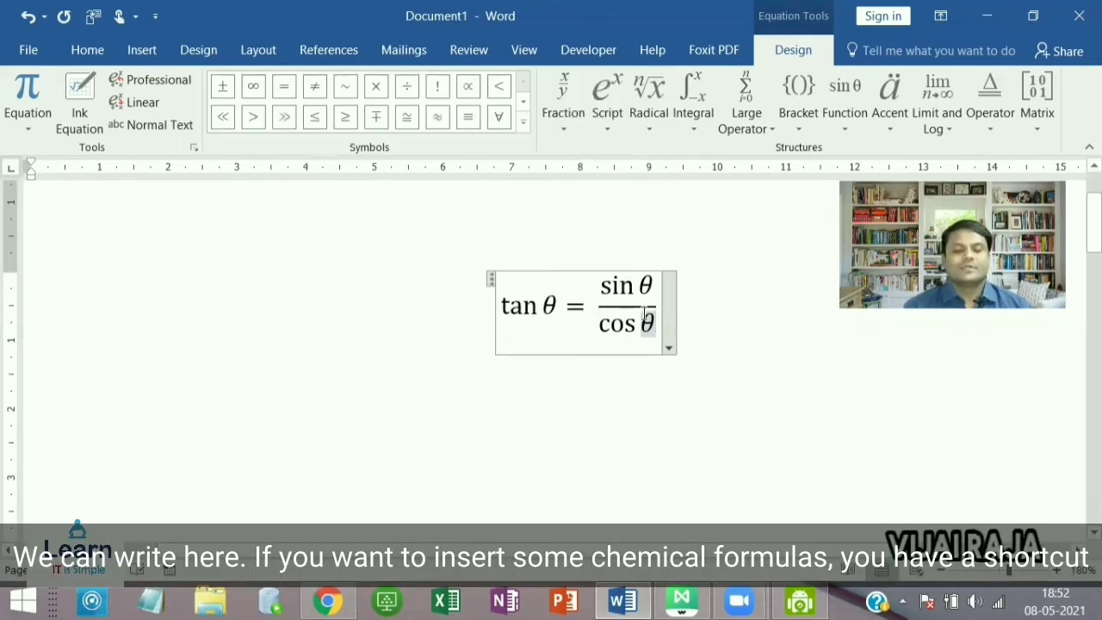
Delete the whole tan θ = sin θ / cos θ equation from the document
{"action": "left_click_drag", "start_coordinate": [647, 323], "coordinate": [511, 301]}
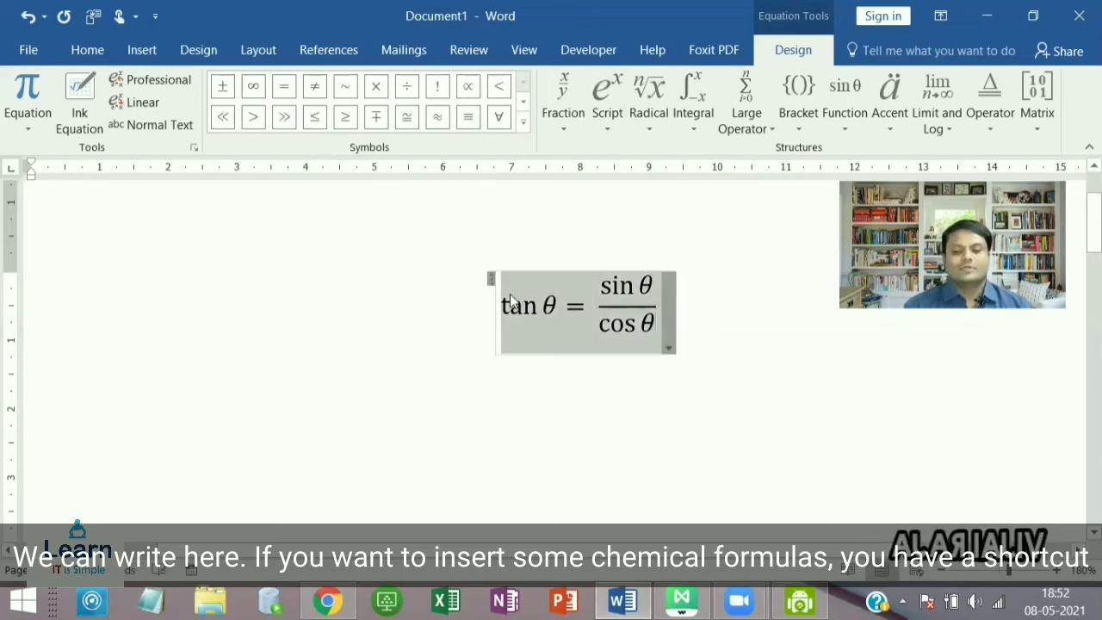
{"action": "key", "text": "Delete"}
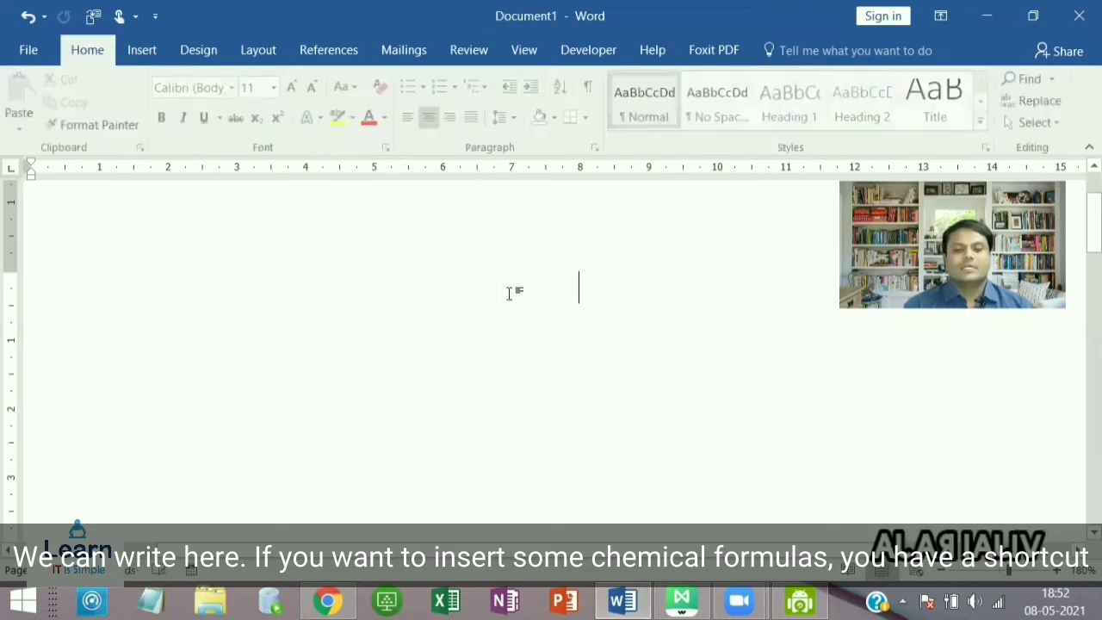
{"action": "left_click", "coordinate": [136, 55]}
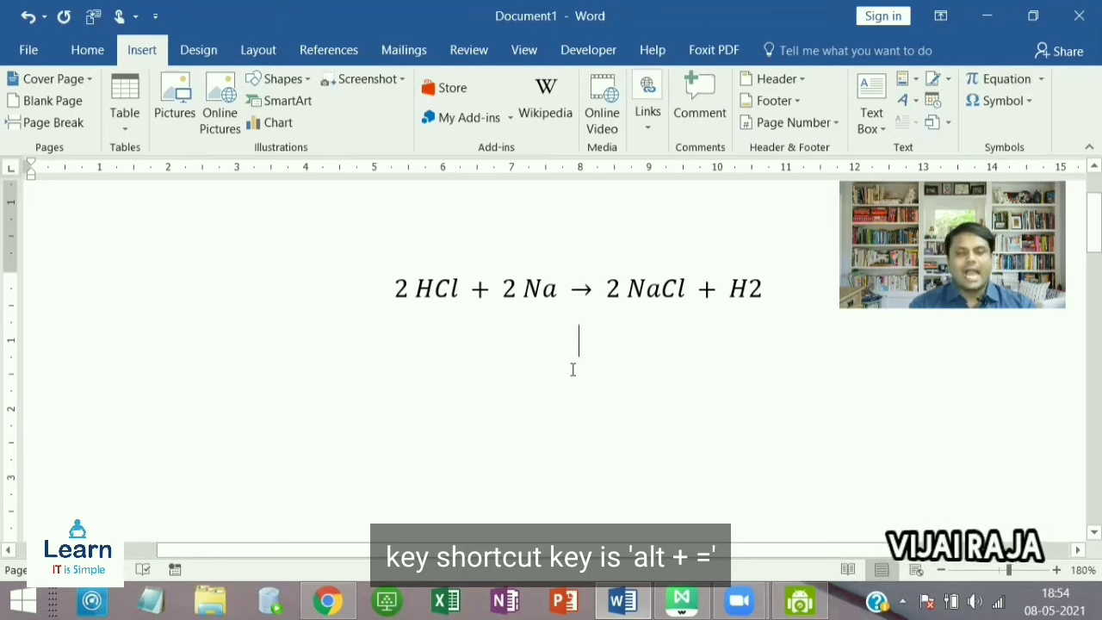
Insert a new blank equation below the existing chemical equation and enter 2HCl + 2 Na
{"action": "key", "text": "alt"}
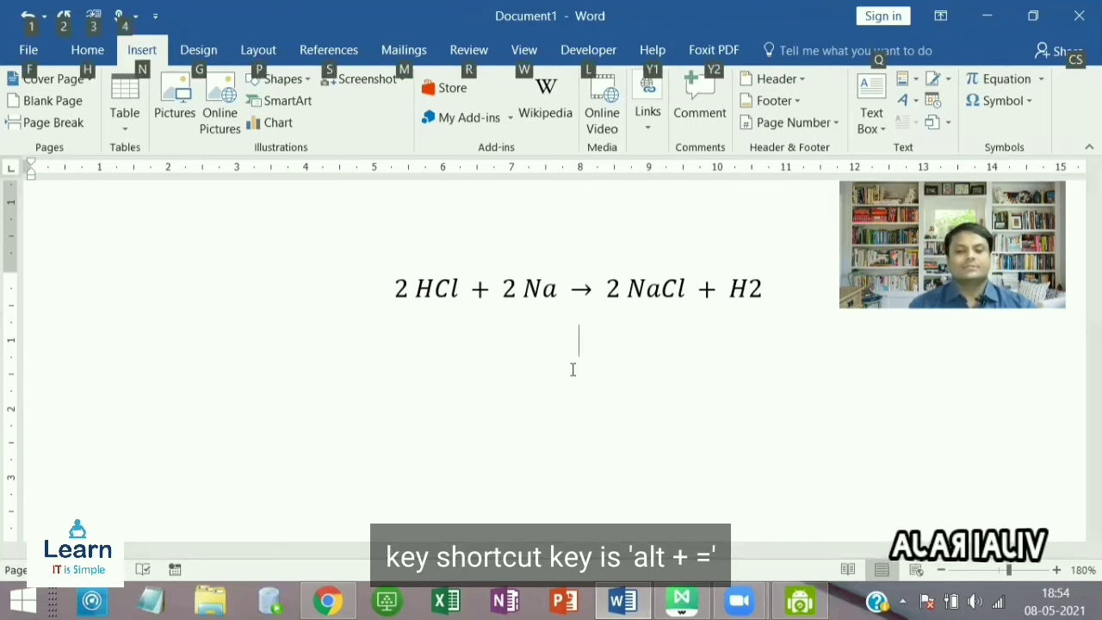
{"action": "key", "text": "Escape"}
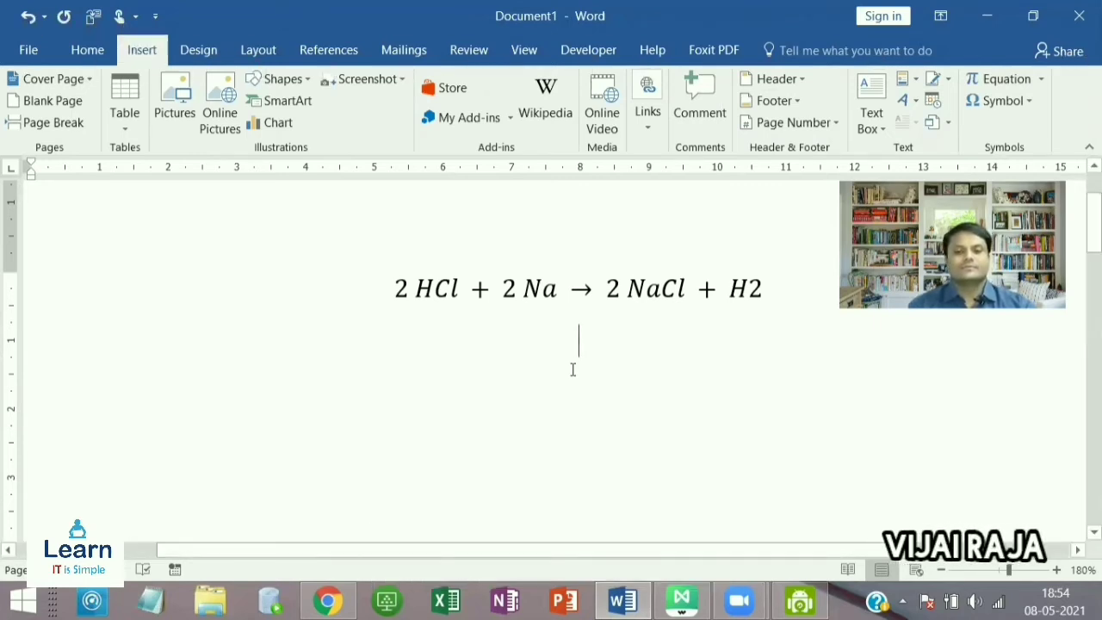
{"action": "key", "text": "alt+equal"}
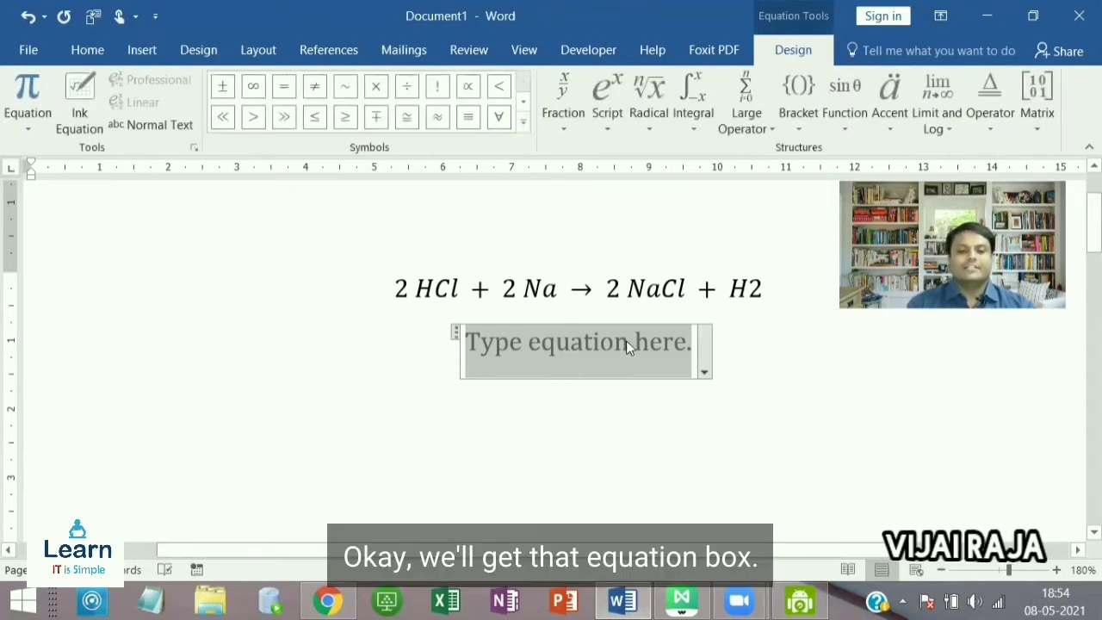
{"action": "type", "text": "2"}
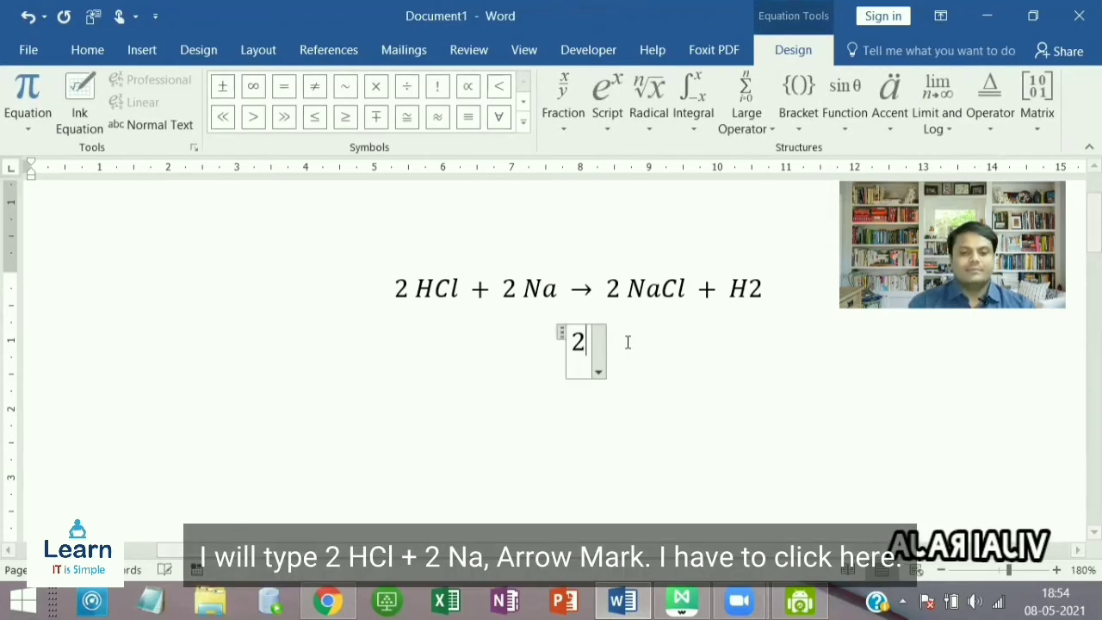
{"action": "type", "text": "H"}
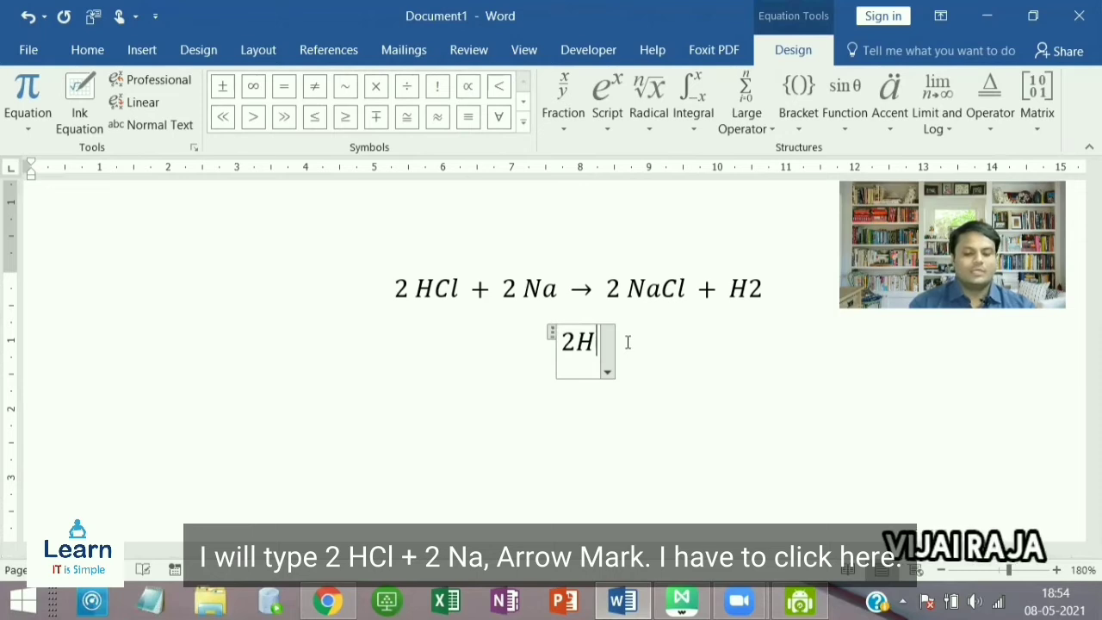
{"action": "type", "text": "Cl "}
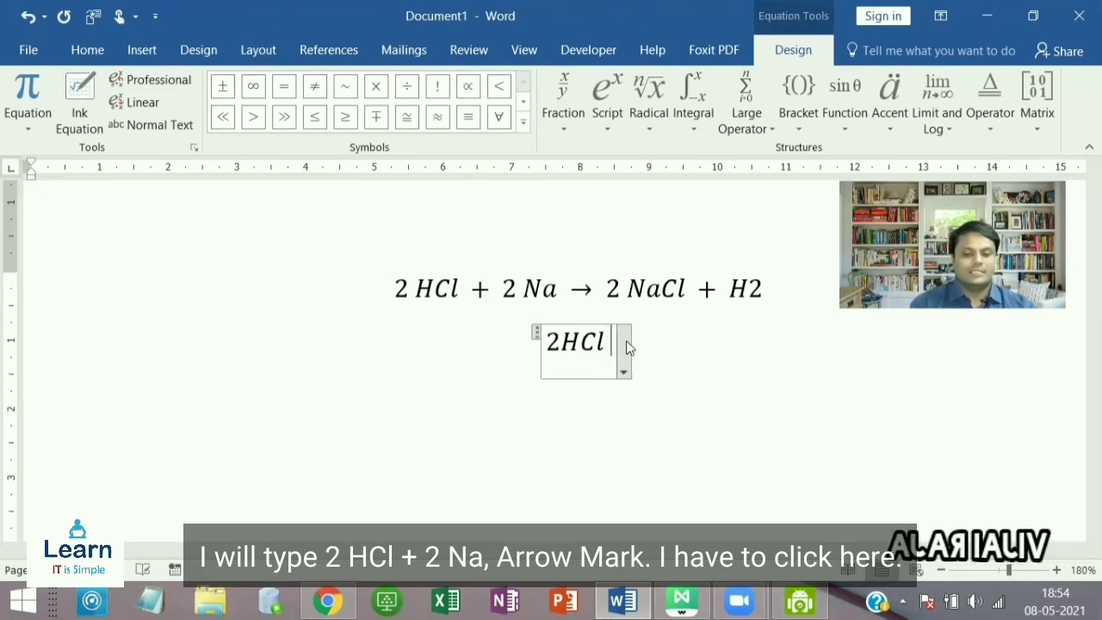
{"action": "type", "text": "+"}
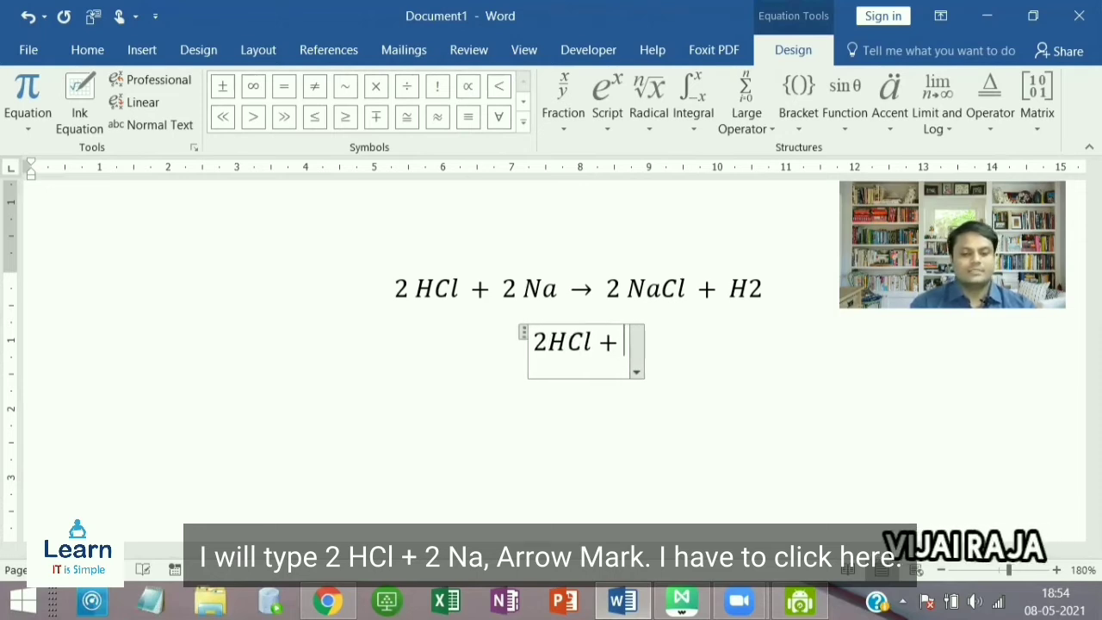
{"action": "type", "text": " 2 Na"}
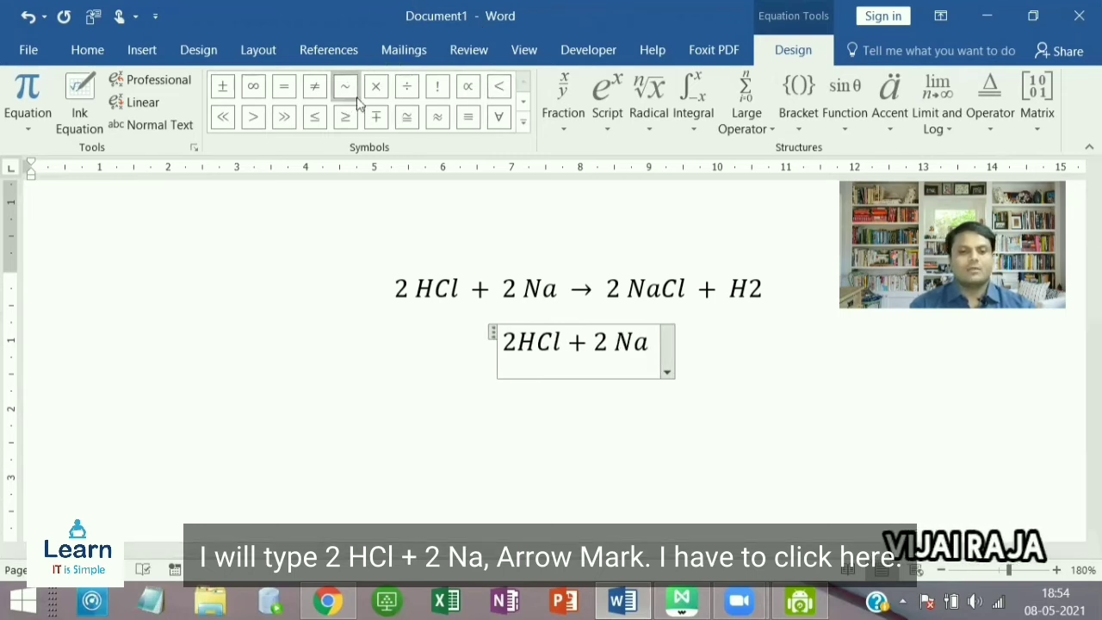
Add a right arrow symbol after 2 Na and continue the new equation with 2Na
{"action": "left_click", "coordinate": [522, 121]}
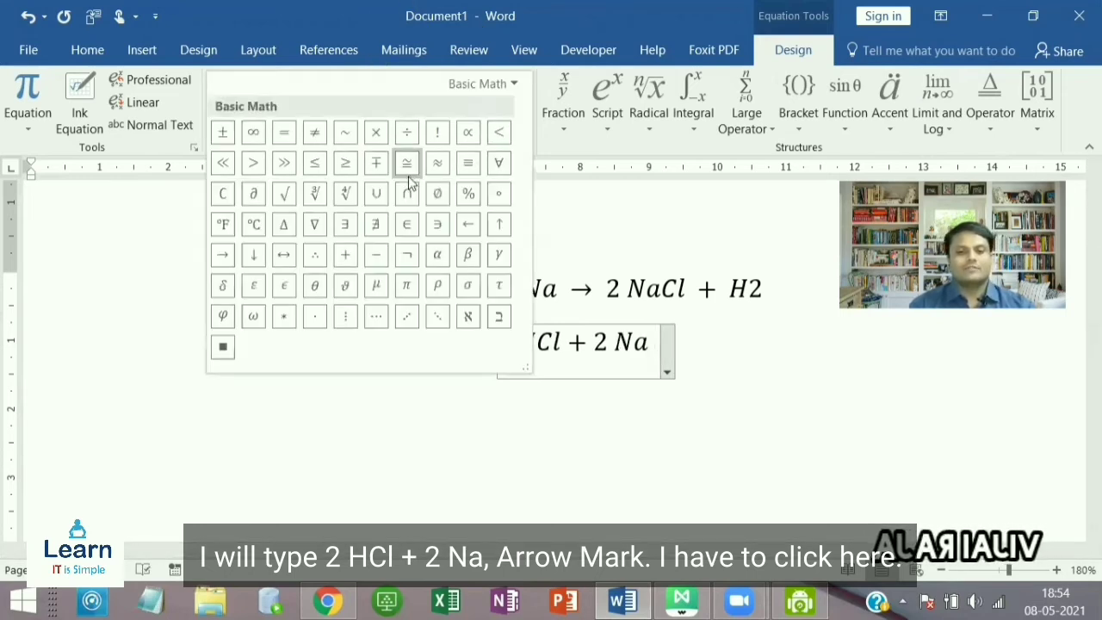
{"action": "left_click", "coordinate": [226, 256]}
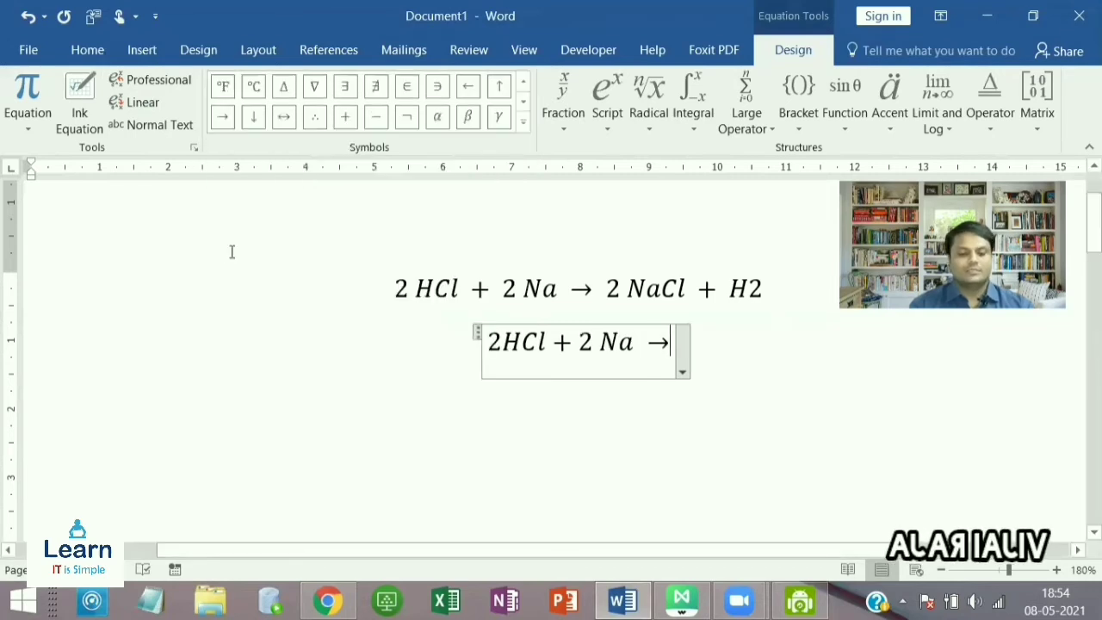
{"action": "type", "text": "2Na"}
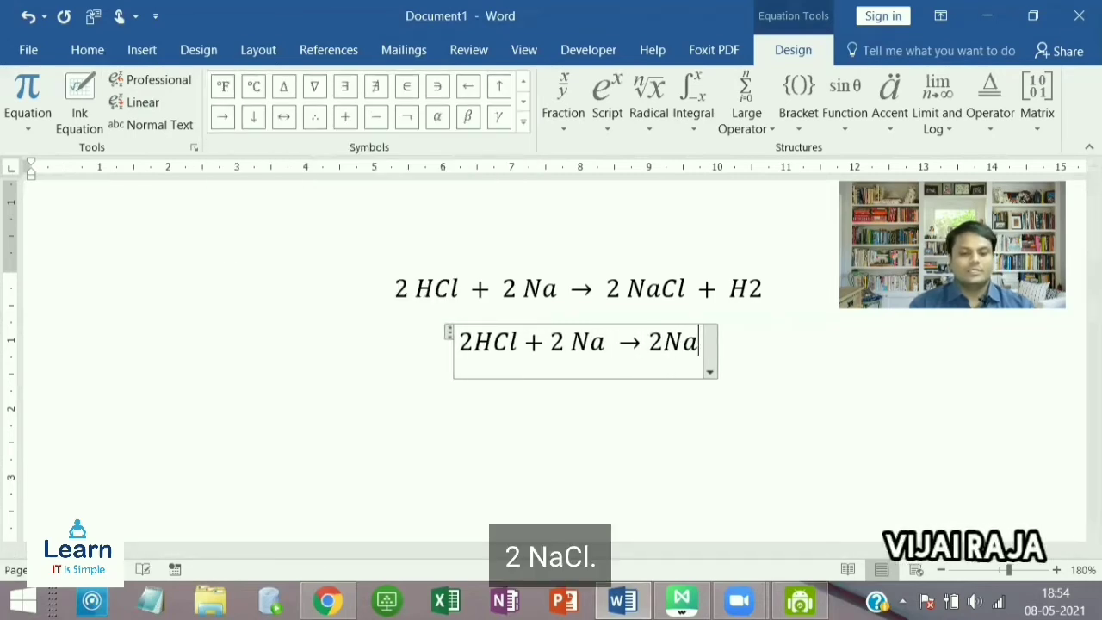